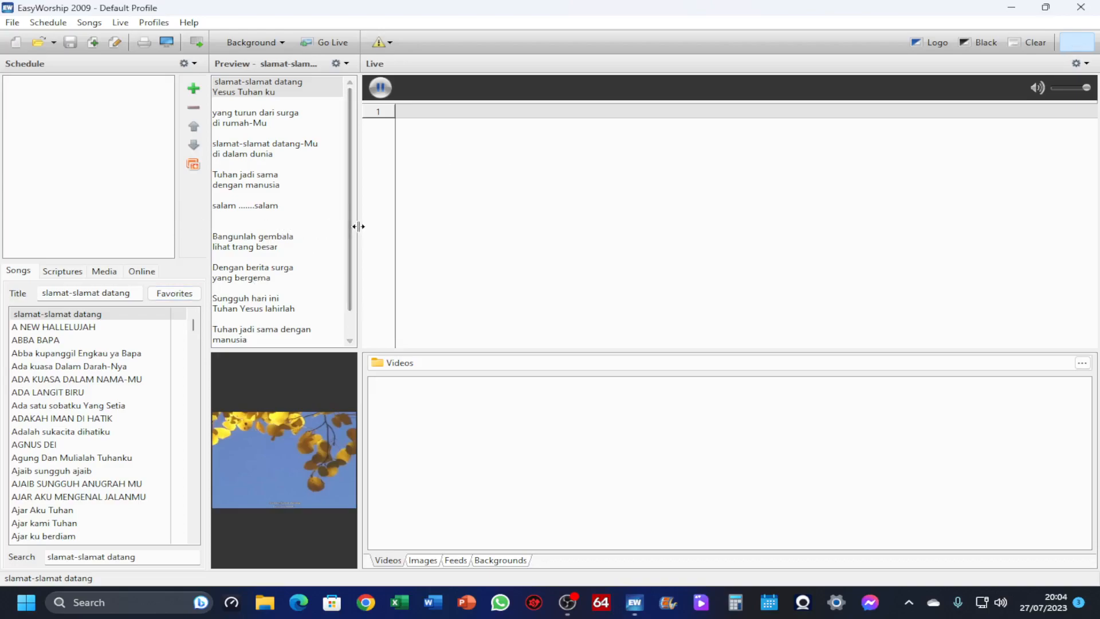
- Widen the Preview pane and turn off VJ Mode for the live area, keeping its list in Summary View
{"action": "left_click_drag", "start_coordinate": [357, 229], "coordinate": [621, 243]}
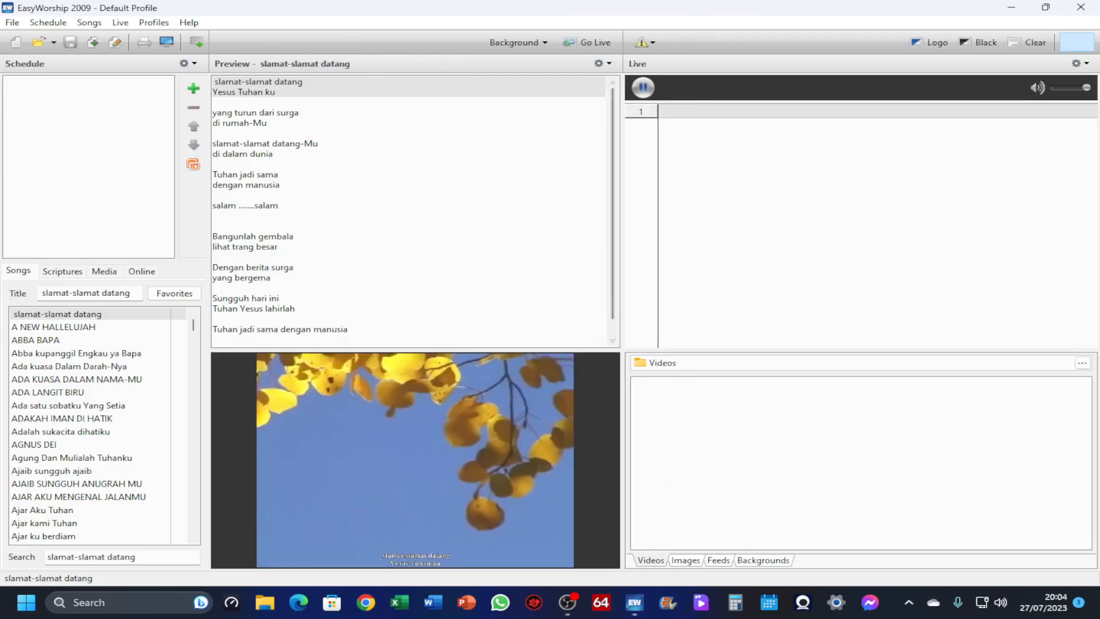
{"action": "left_click", "coordinate": [1084, 64]}
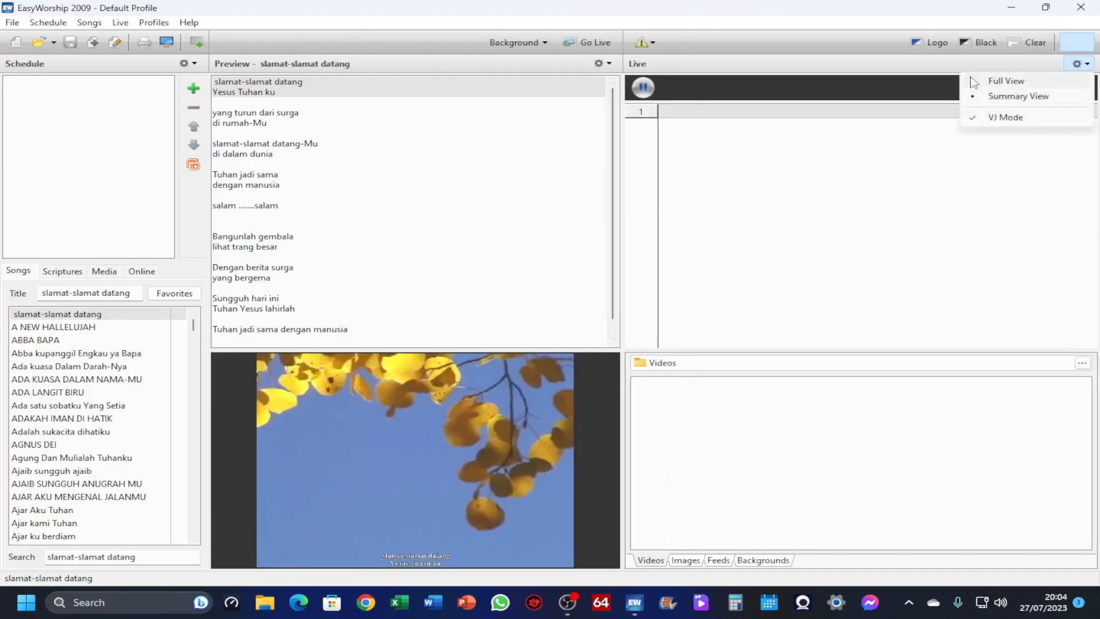
{"action": "left_click", "coordinate": [973, 81]}
{"action": "left_click", "coordinate": [1082, 63]}
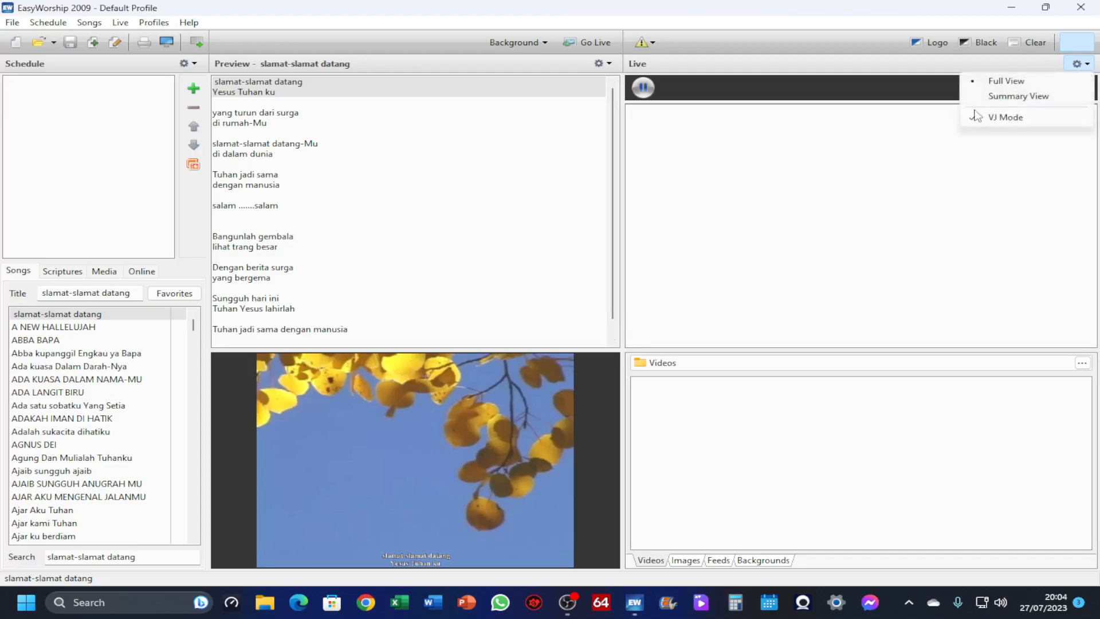
{"action": "left_click", "coordinate": [974, 93]}
{"action": "left_click", "coordinate": [1079, 63]}
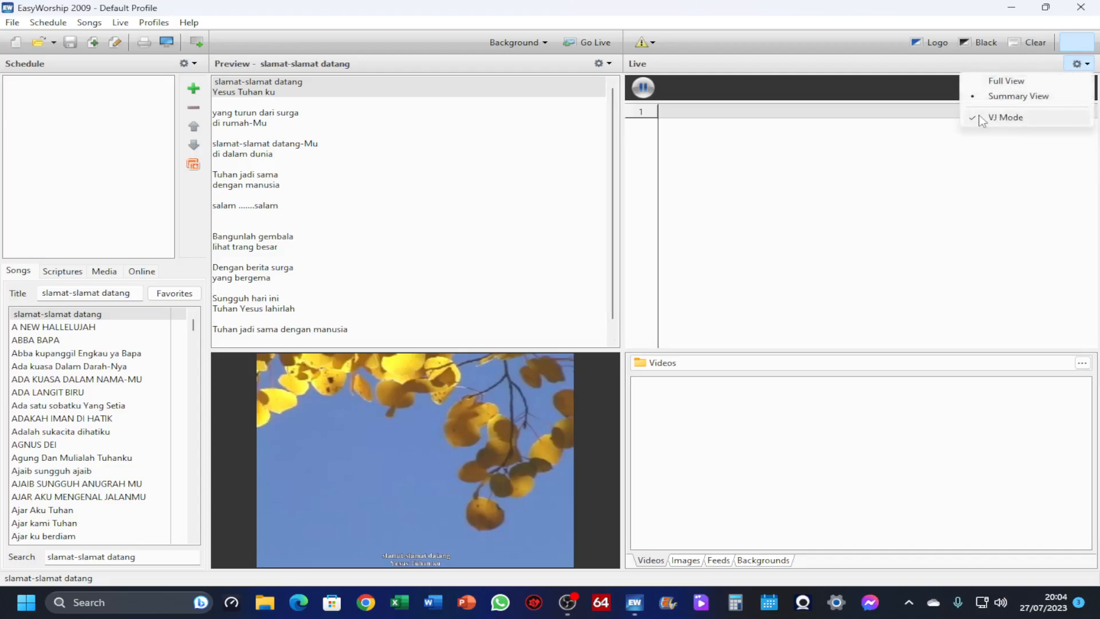
{"action": "left_click", "coordinate": [976, 116]}
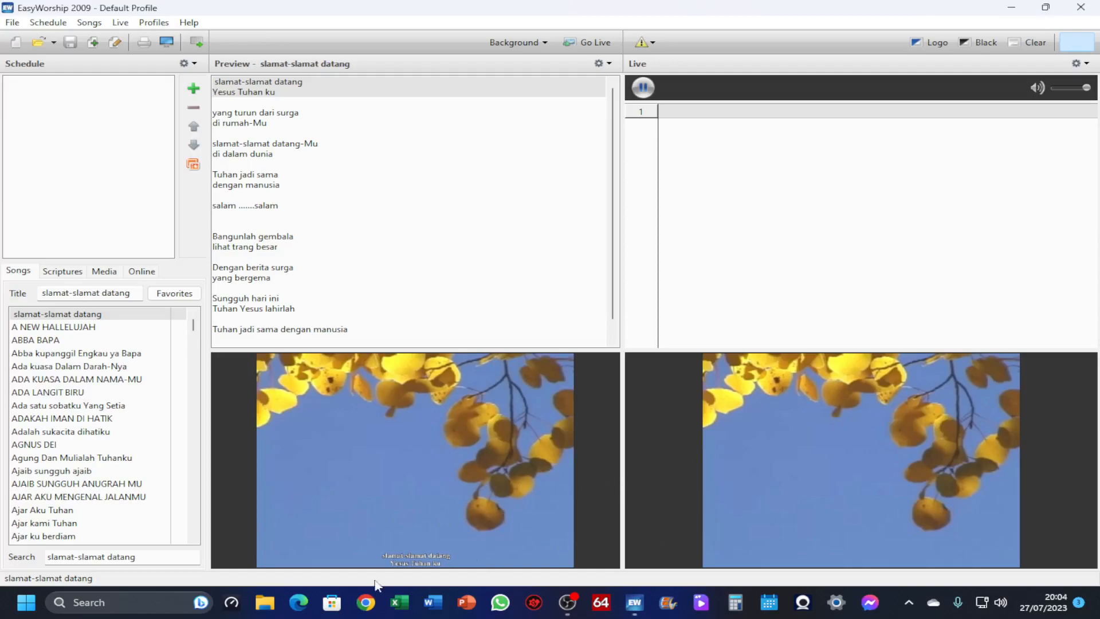
- Send the song "slamat-slamat datang" live and narrow the Preview pane to give the live area more room
{"action": "left_click", "coordinate": [578, 46]}
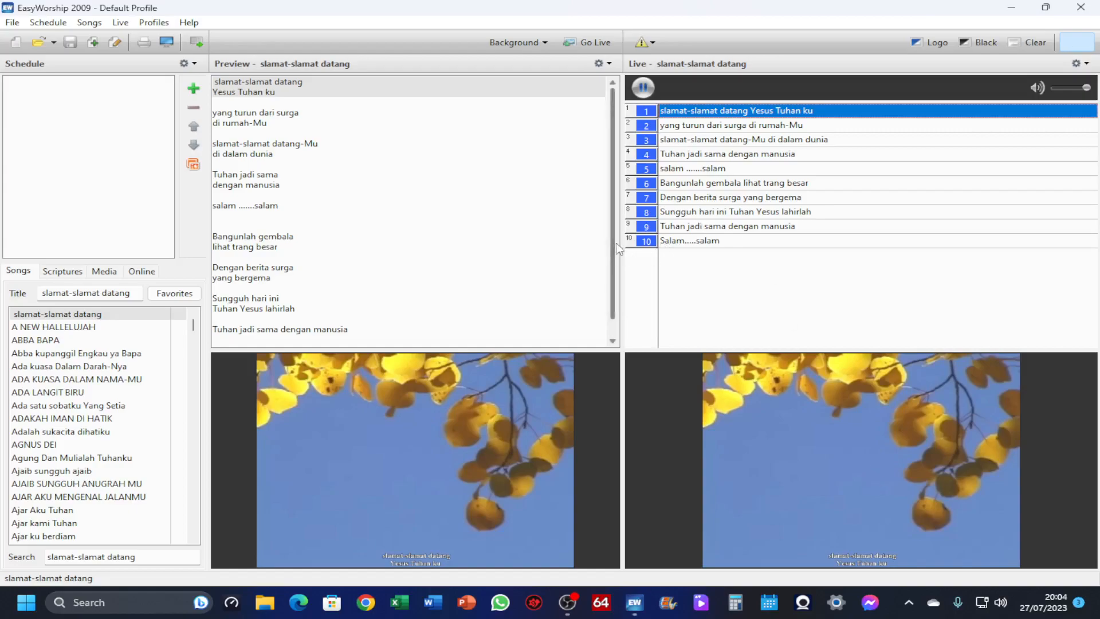
{"action": "left_click_drag", "start_coordinate": [620, 247], "coordinate": [427, 245]}
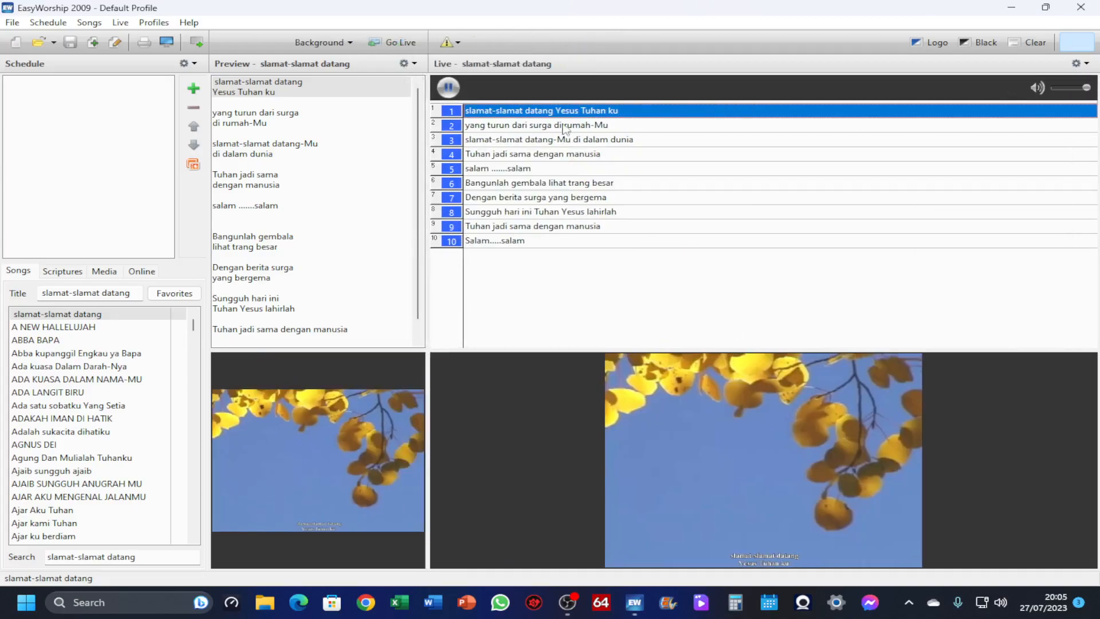
{"action": "left_click", "coordinate": [349, 40]}
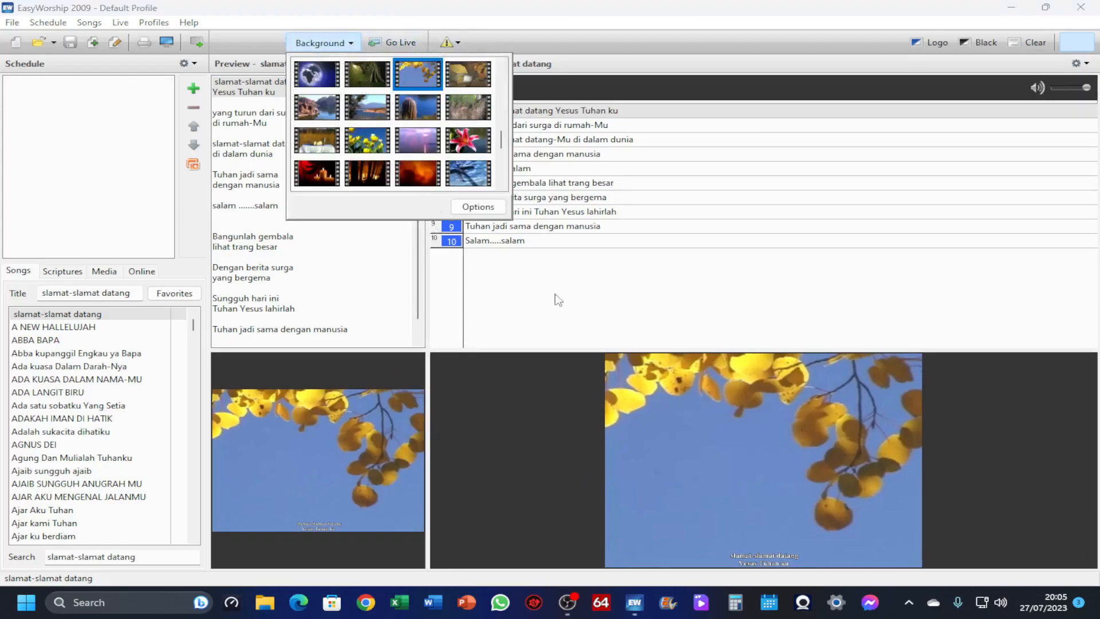
{"action": "left_click", "coordinate": [510, 286]}
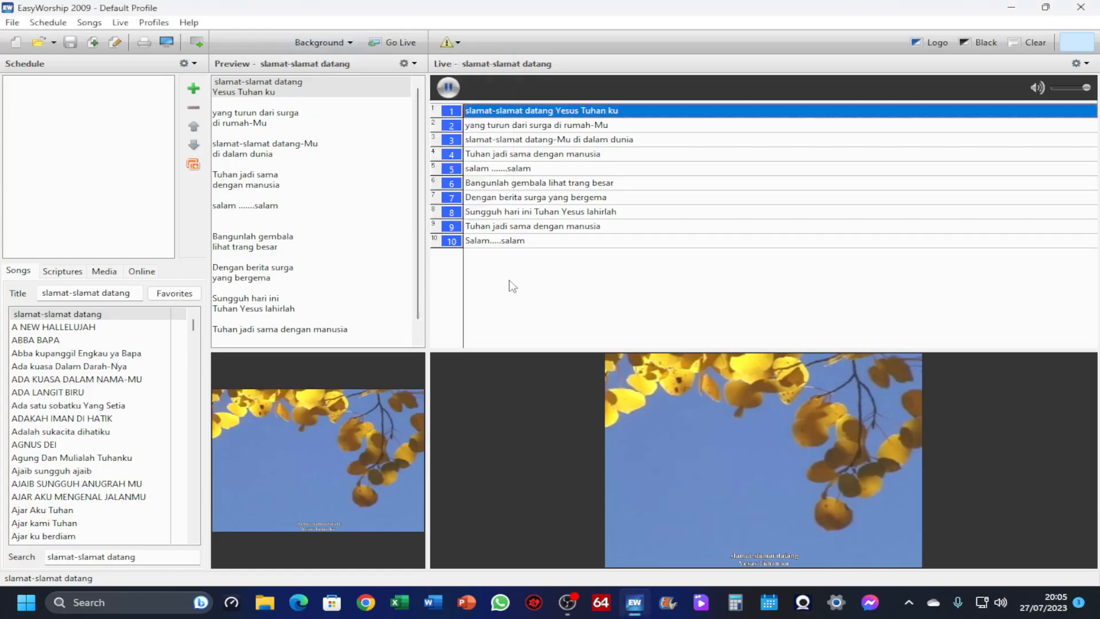
{"action": "left_click_drag", "start_coordinate": [424, 269], "coordinate": [414, 269]}
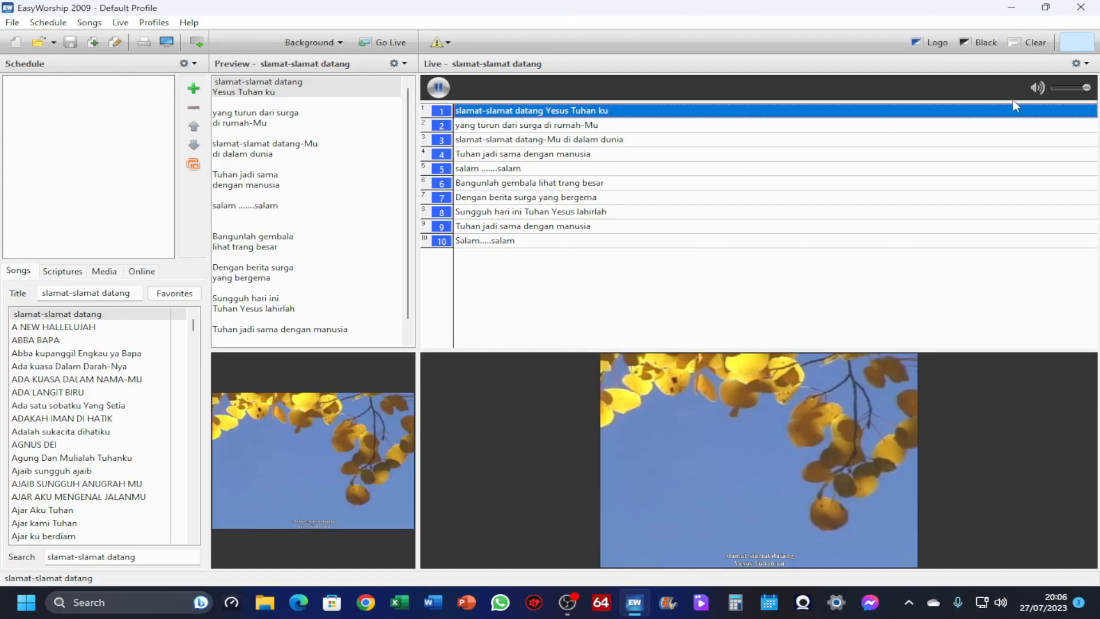
- Turn VJ Mode on for the live area and browse its collection of backgrounds
{"action": "left_click", "coordinate": [1083, 65]}
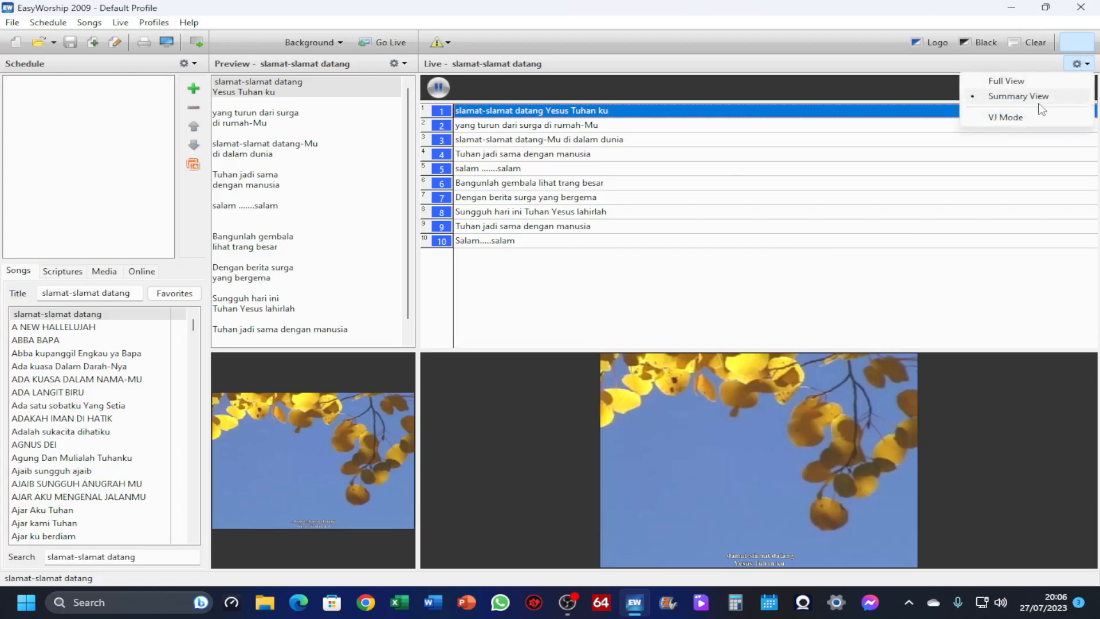
{"action": "left_click", "coordinate": [981, 121]}
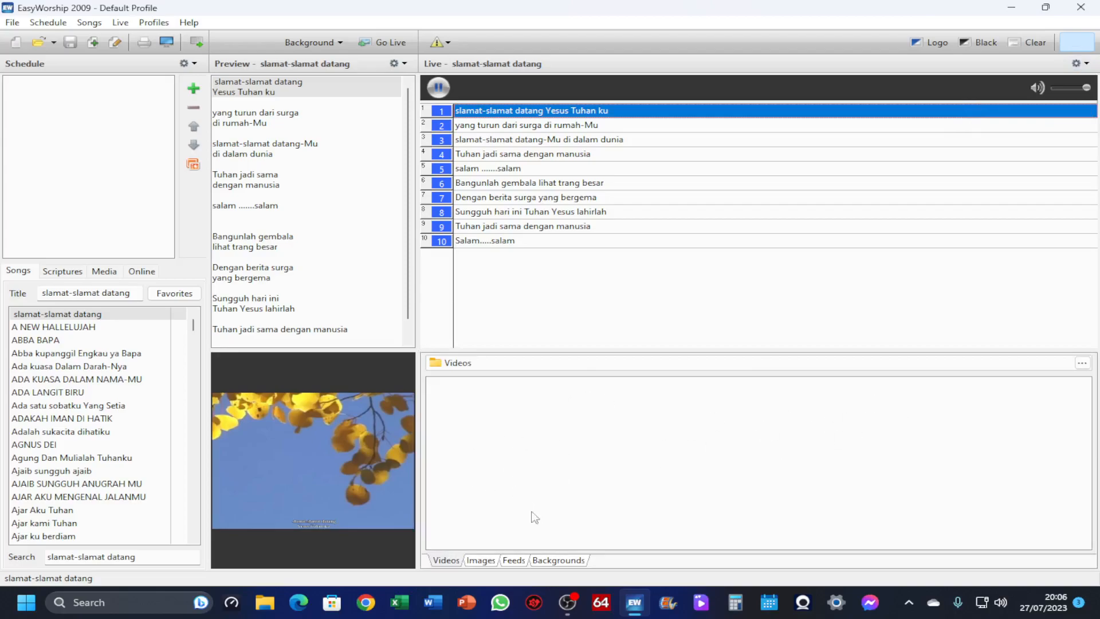
{"action": "left_click", "coordinate": [554, 560]}
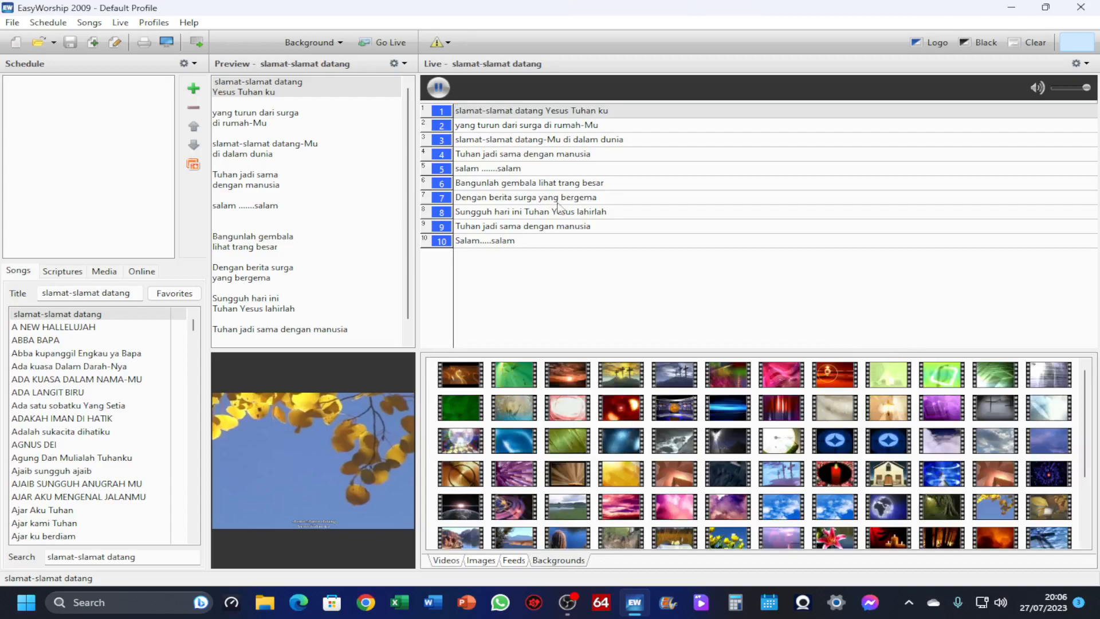
{"action": "scroll", "coordinate": [633, 487], "scroll_direction": "down", "scroll_amount": 3}
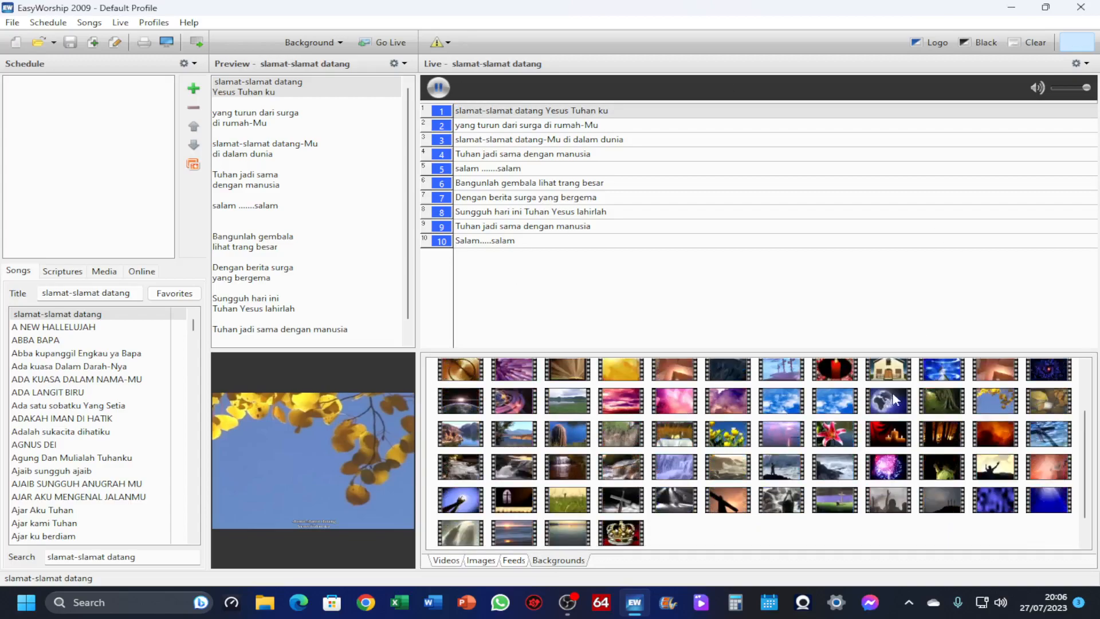
{"action": "scroll", "coordinate": [893, 400], "scroll_direction": "up", "scroll_amount": 3}
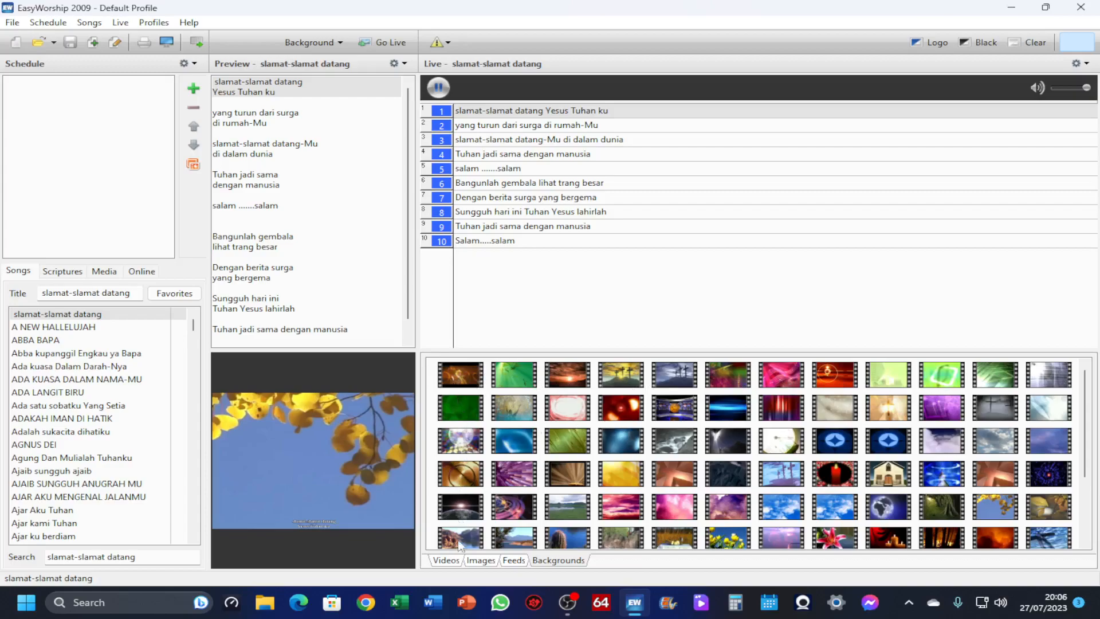
{"action": "left_click_drag", "start_coordinate": [1084, 434], "coordinate": [1078, 531]}
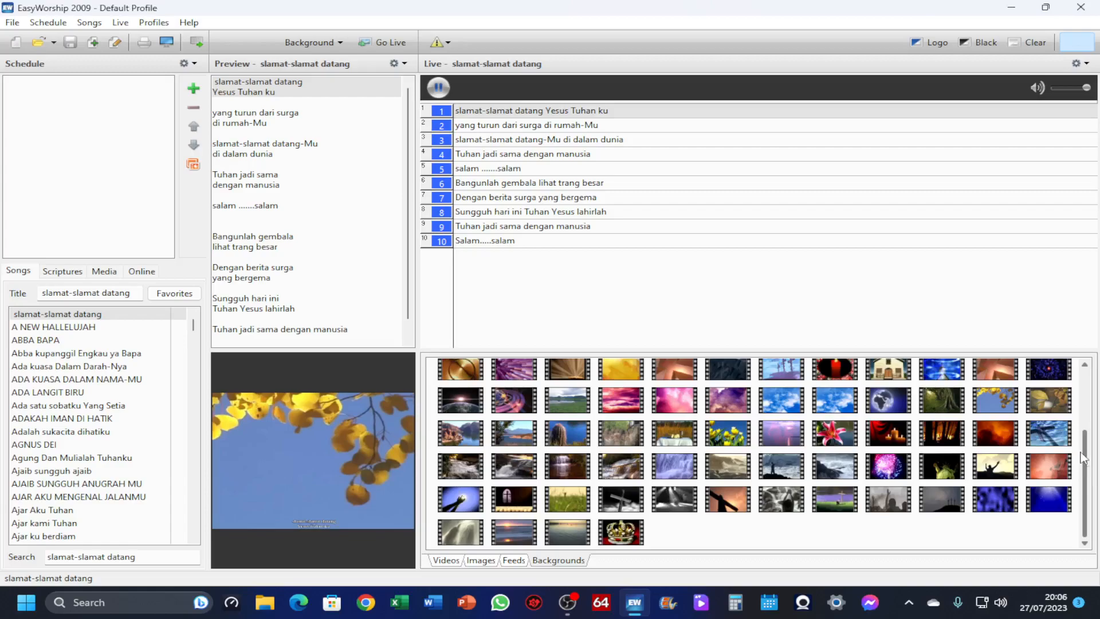
{"action": "left_click_drag", "start_coordinate": [1087, 474], "coordinate": [1086, 410]}
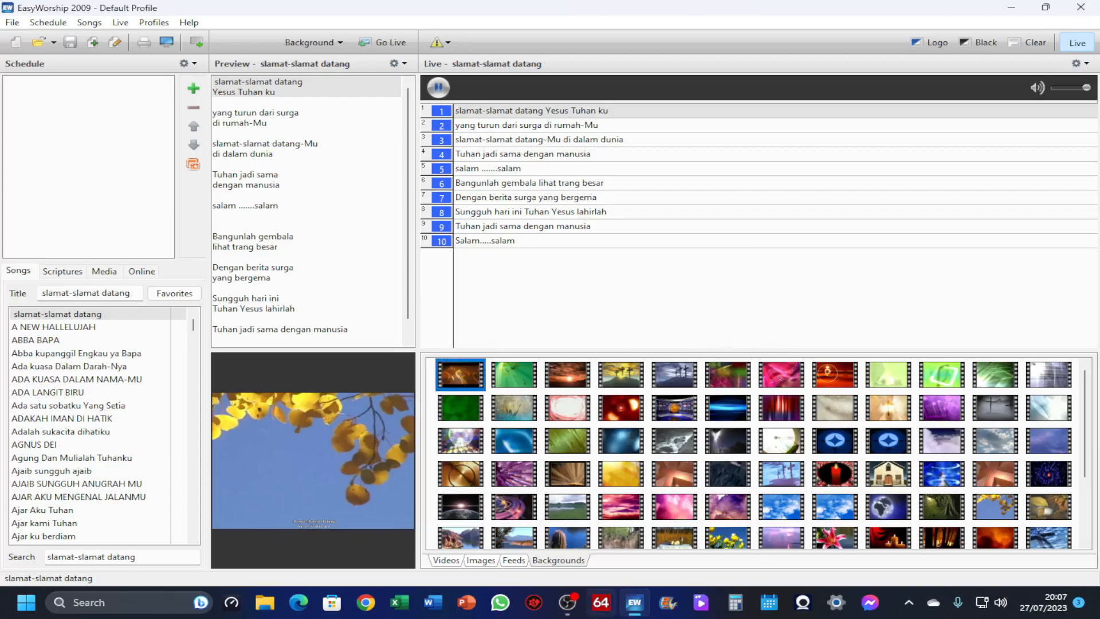
- Switch the live background to the green clover video, and finally to the red sunset video
{"action": "mouse_move", "coordinate": [632, 606]}
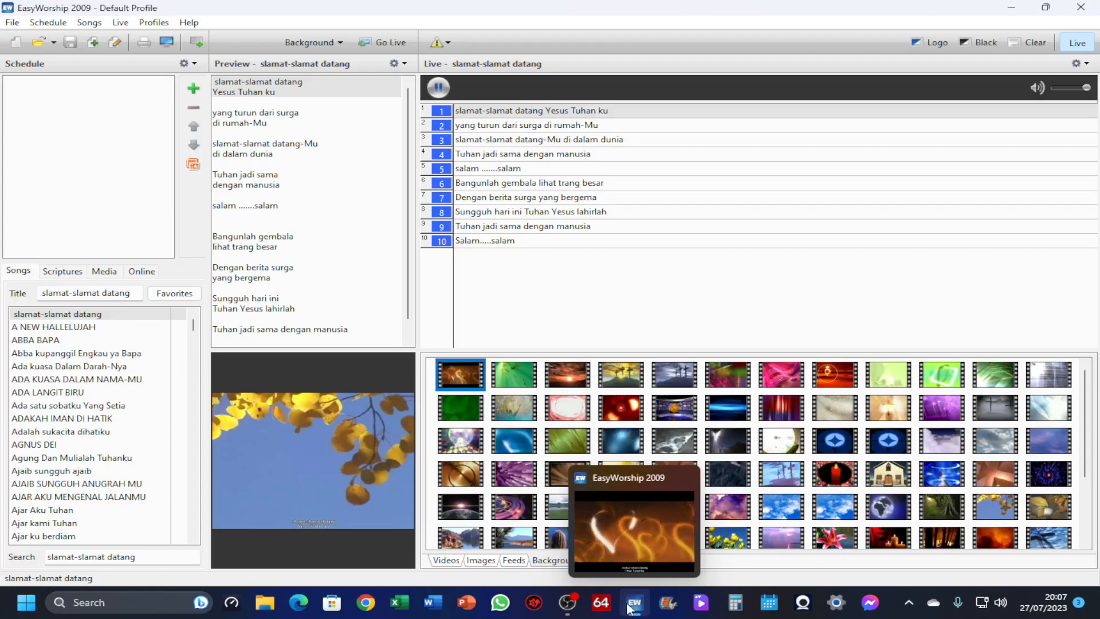
{"action": "mouse_move", "coordinate": [639, 542]}
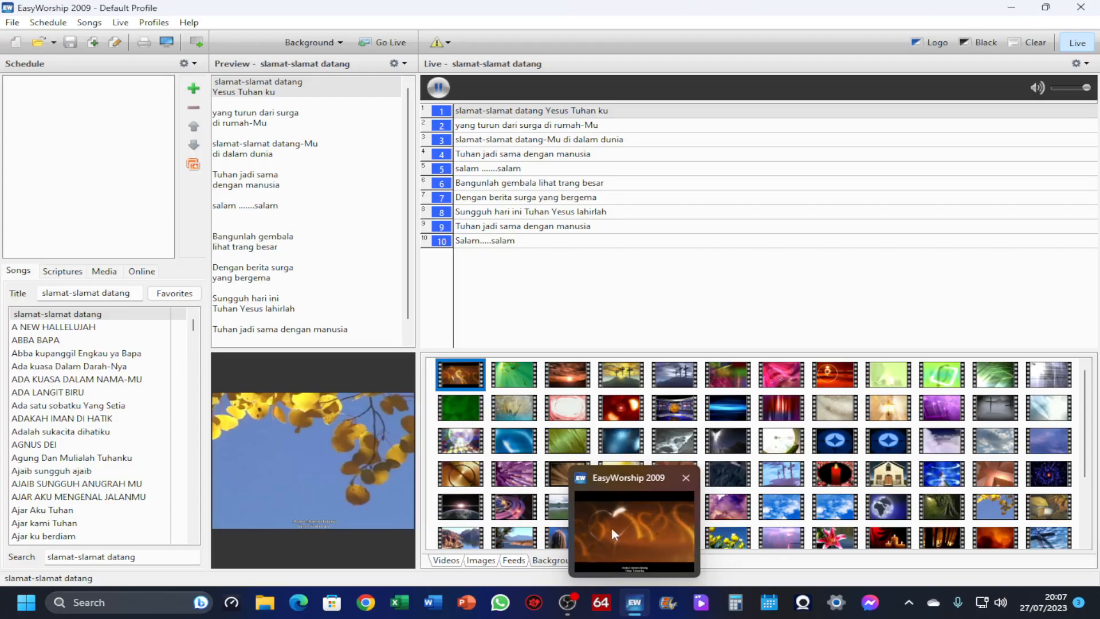
{"action": "left_click", "coordinate": [511, 370]}
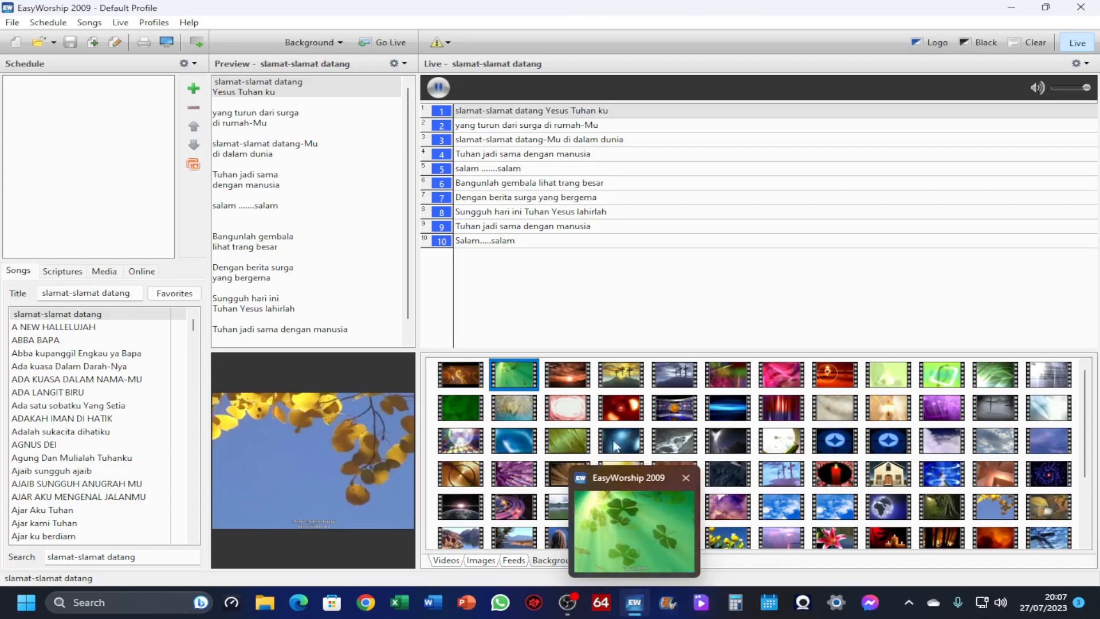
{"action": "left_click", "coordinate": [567, 374]}
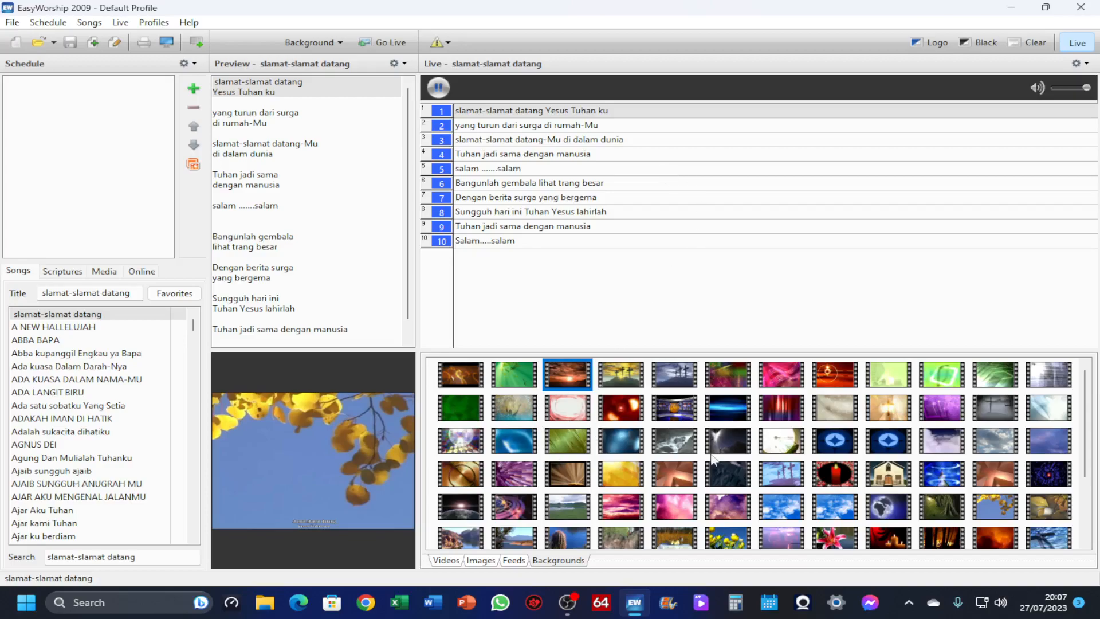
- Start adding multiple backgrounds in Background Options and open the "video backg" folder under EASYWORSHIP 2009 WIN 10 > EasyWorship Win 10 on Data (D:)
{"action": "left_click", "coordinate": [339, 43]}
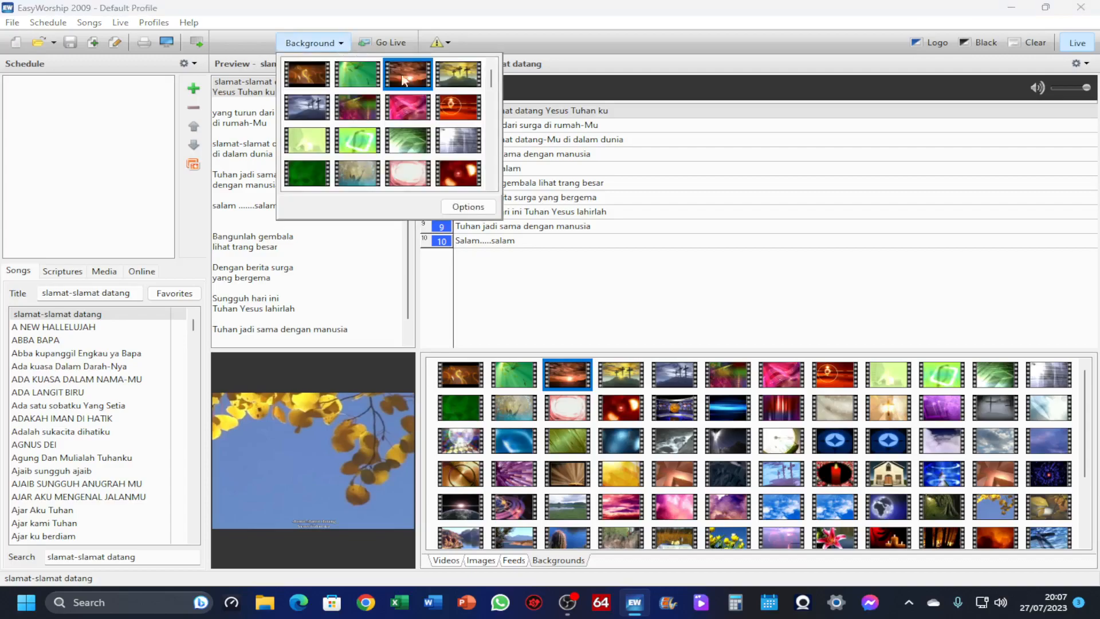
{"action": "left_click", "coordinate": [481, 210]}
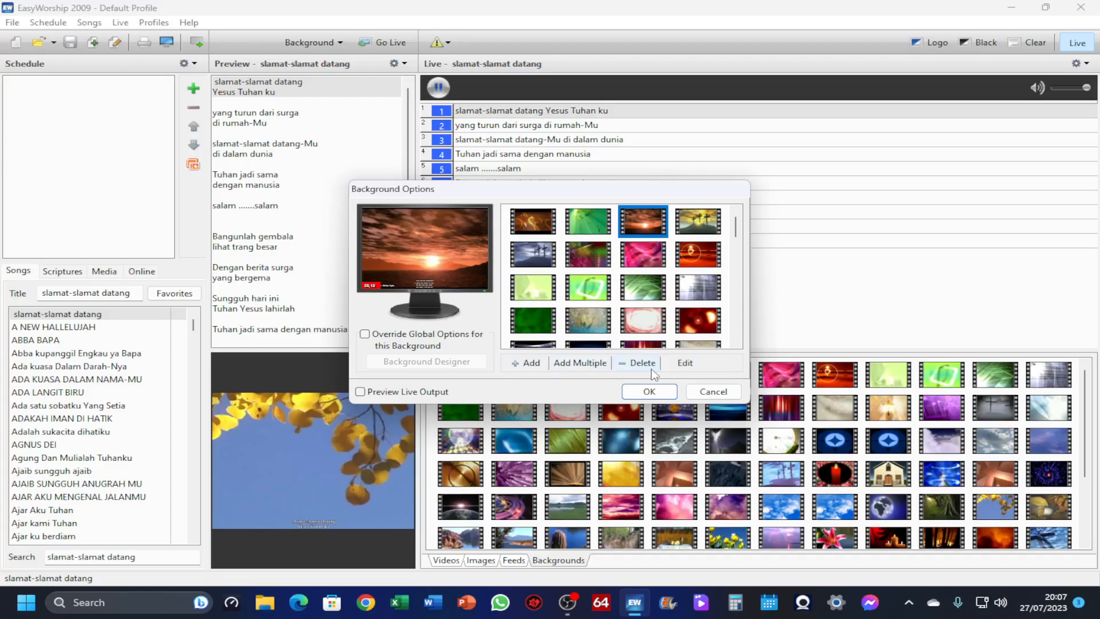
{"action": "left_click", "coordinate": [576, 367]}
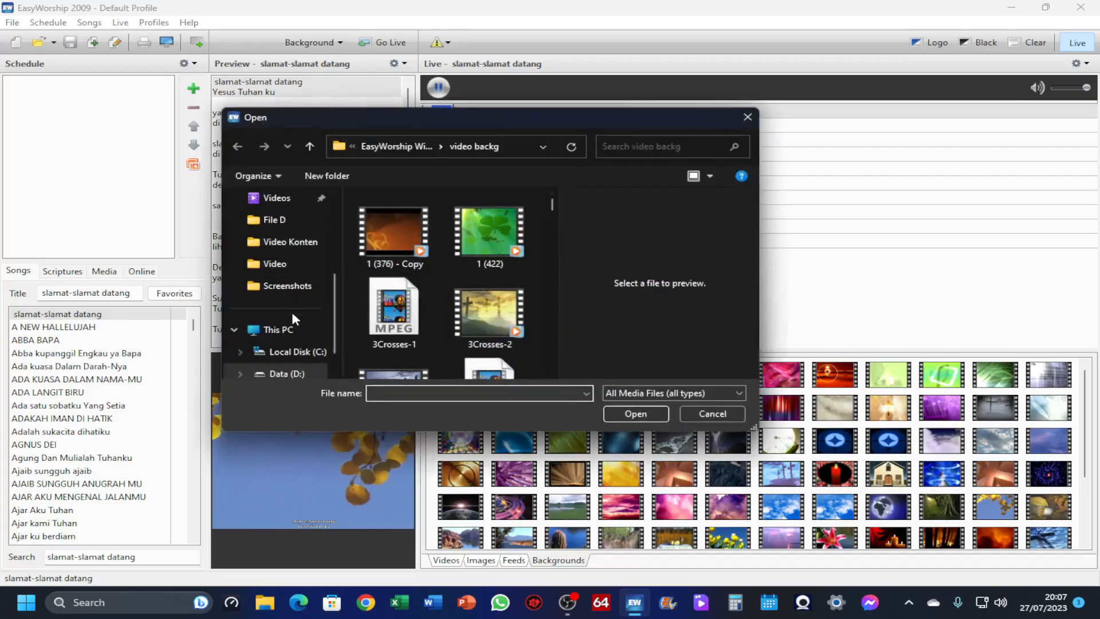
{"action": "left_click", "coordinate": [298, 373]}
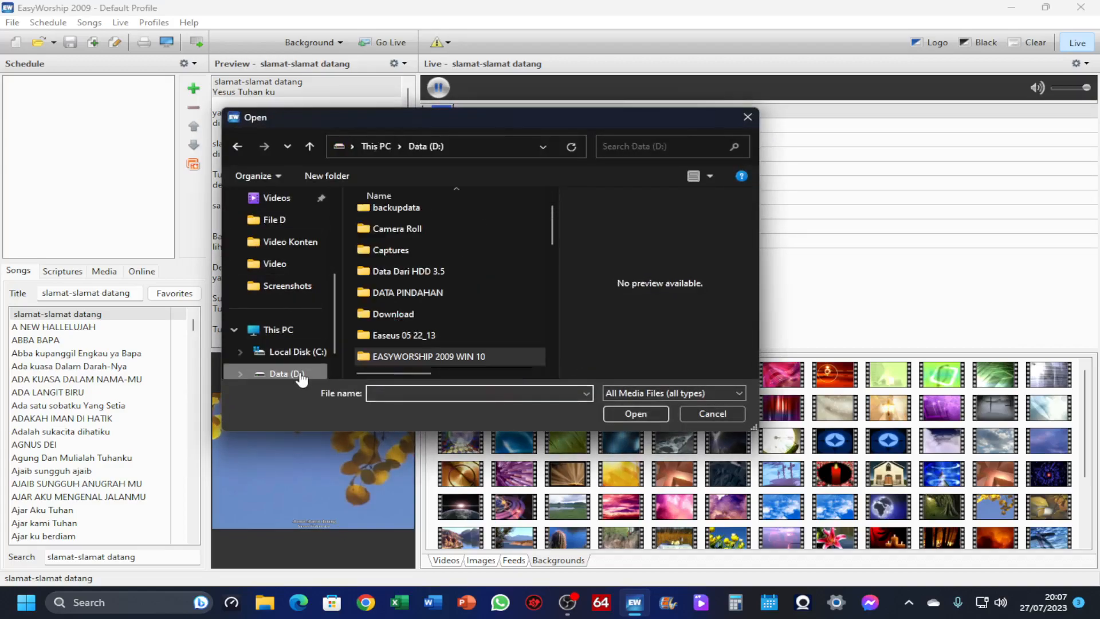
{"action": "left_click", "coordinate": [438, 359]}
{"action": "scroll", "coordinate": [445, 333], "scroll_direction": "down", "scroll_amount": 1}
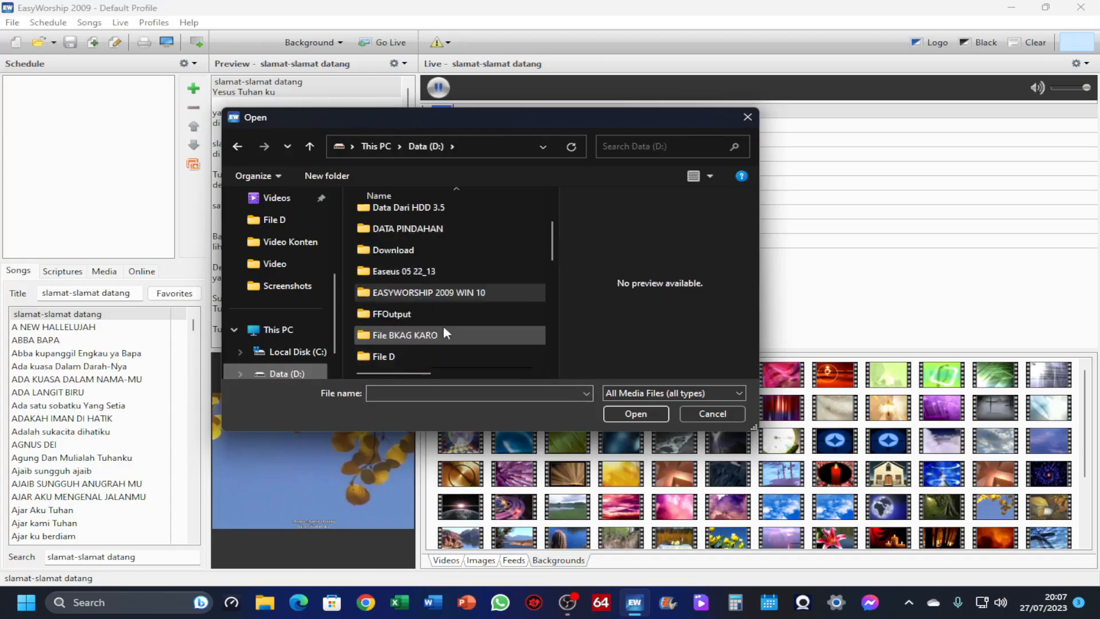
{"action": "double_click", "coordinate": [411, 294]}
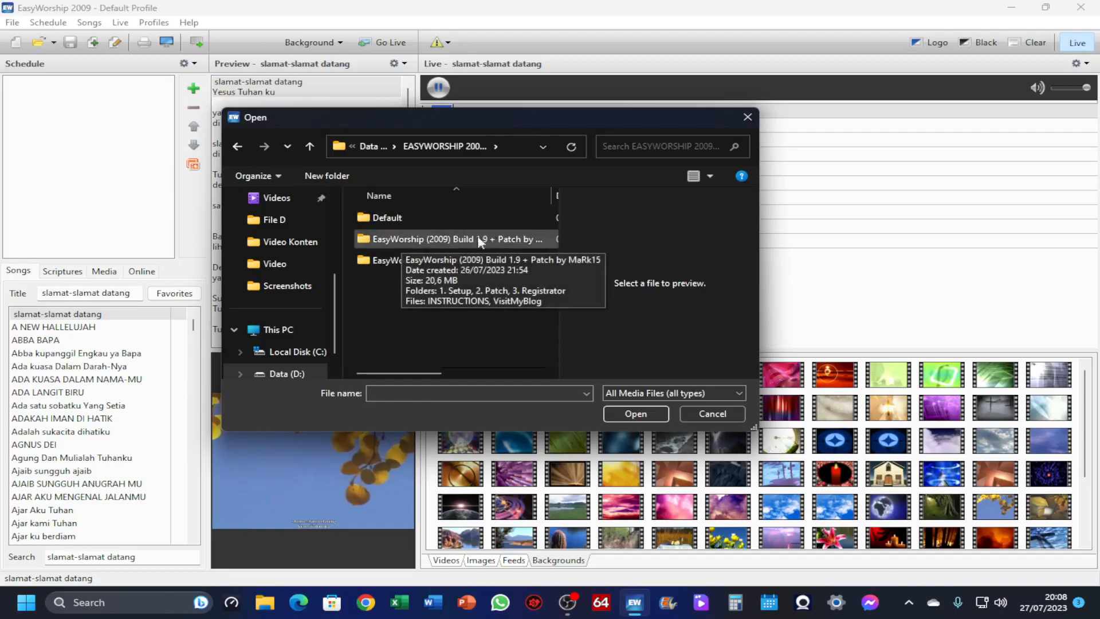
{"action": "double_click", "coordinate": [394, 260]}
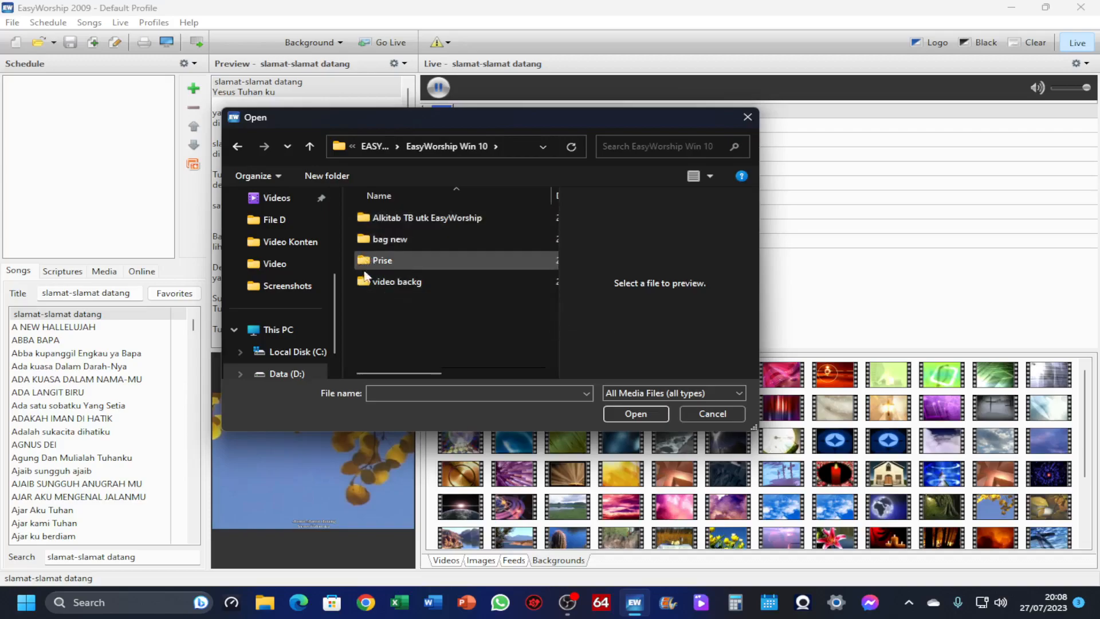
{"action": "left_click", "coordinate": [394, 283]}
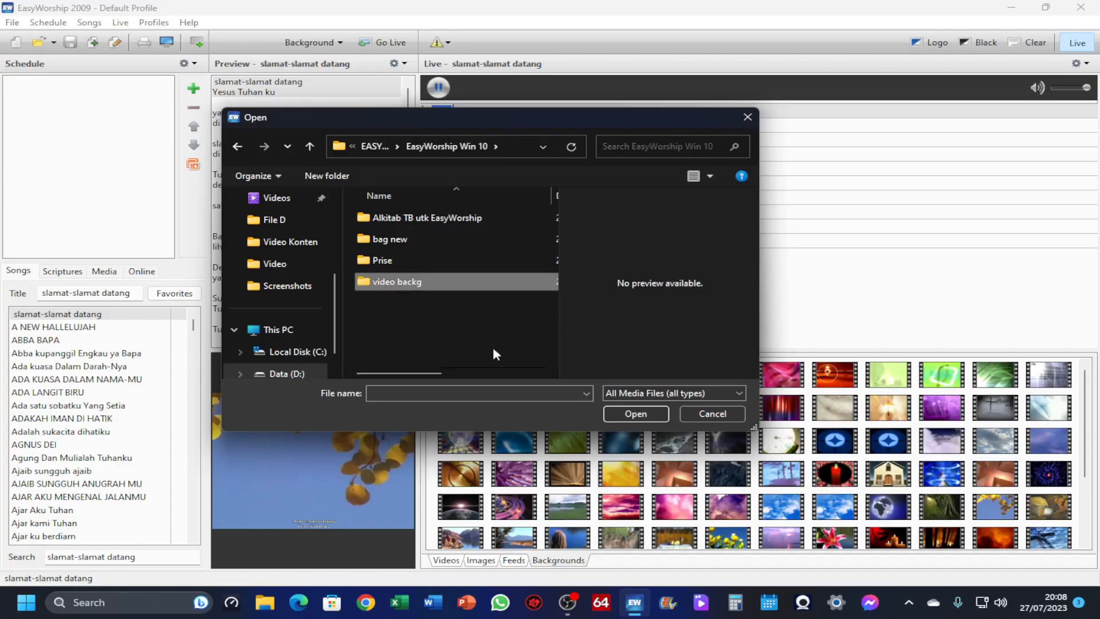
{"action": "left_click", "coordinate": [620, 413]}
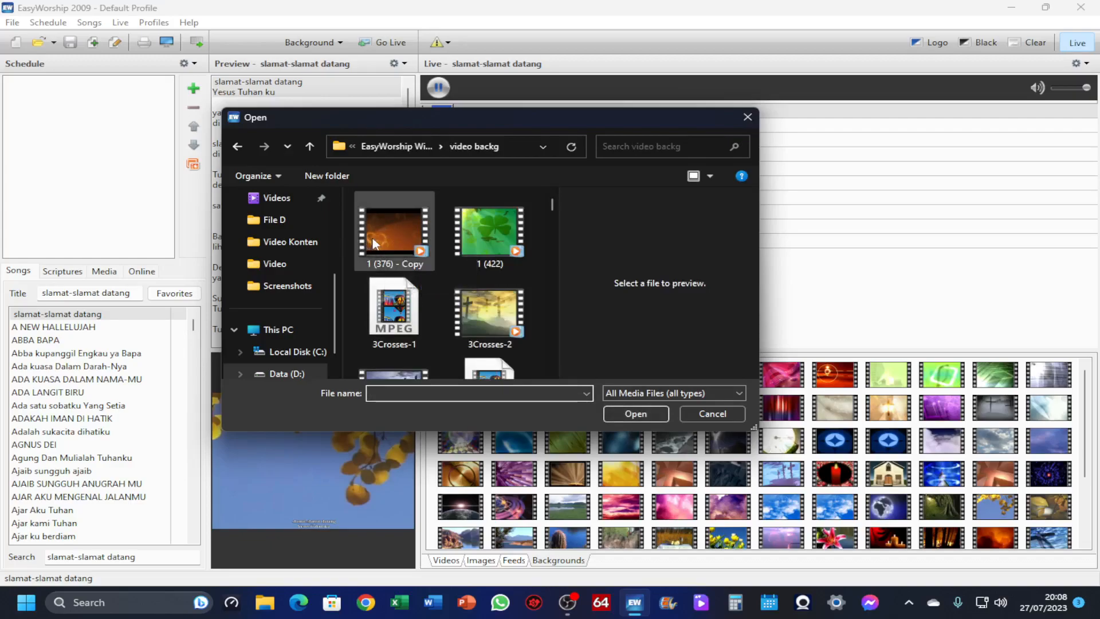
- Select every file in the "video backg" folder, starting from 1 (376) - Copy, and add them all as backgrounds
{"action": "left_click", "coordinate": [375, 243]}
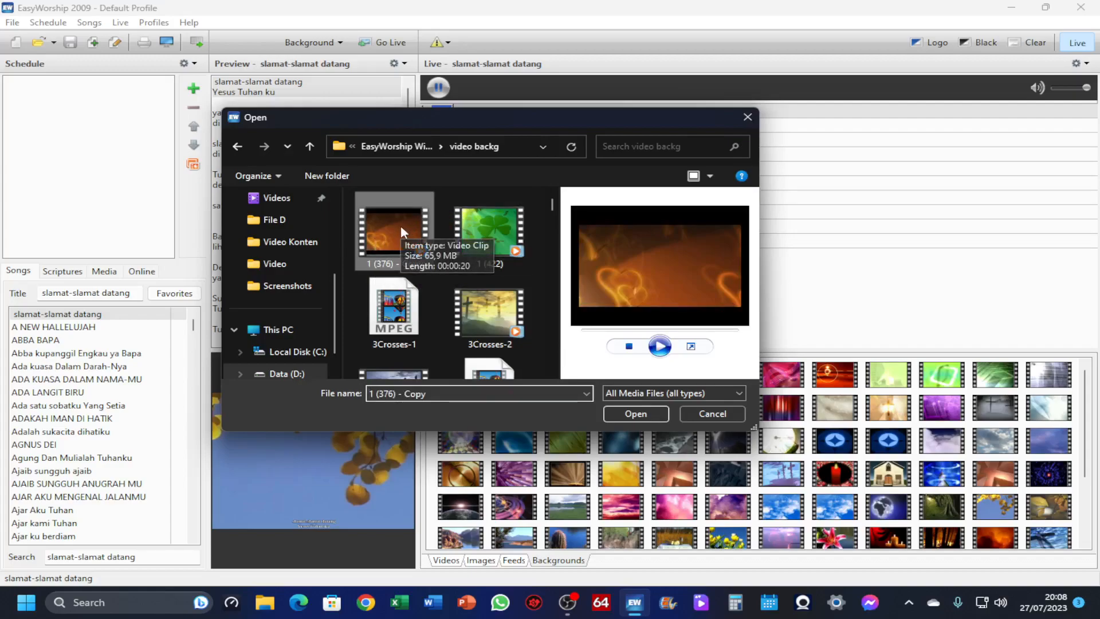
{"action": "double_click", "coordinate": [401, 227]}
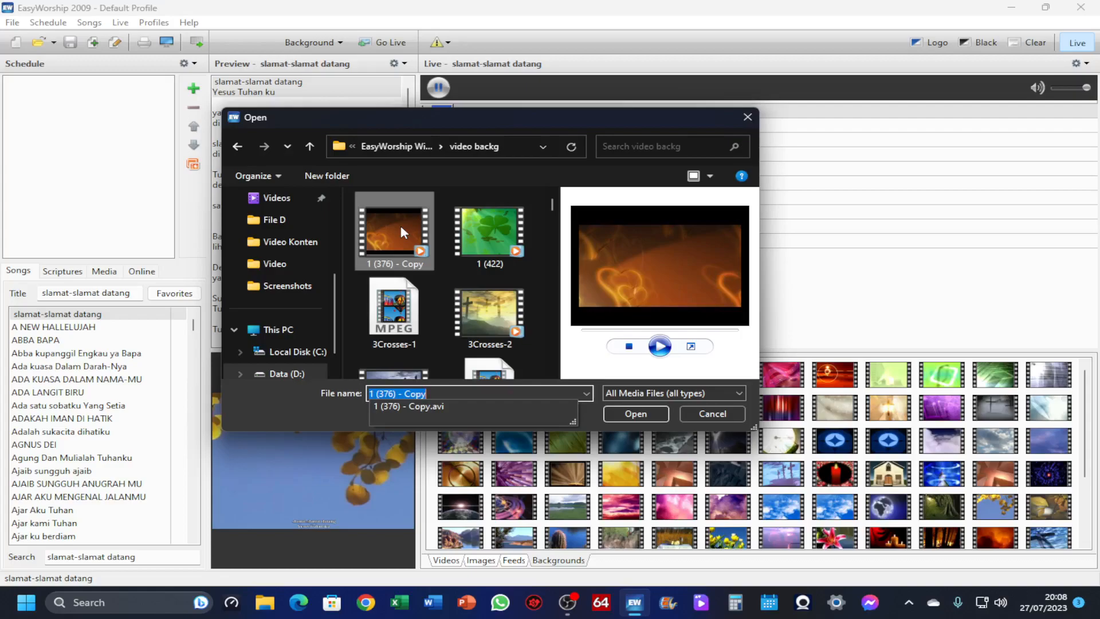
{"action": "left_click", "coordinate": [399, 232]}
{"action": "key", "text": "ctrl+a"}
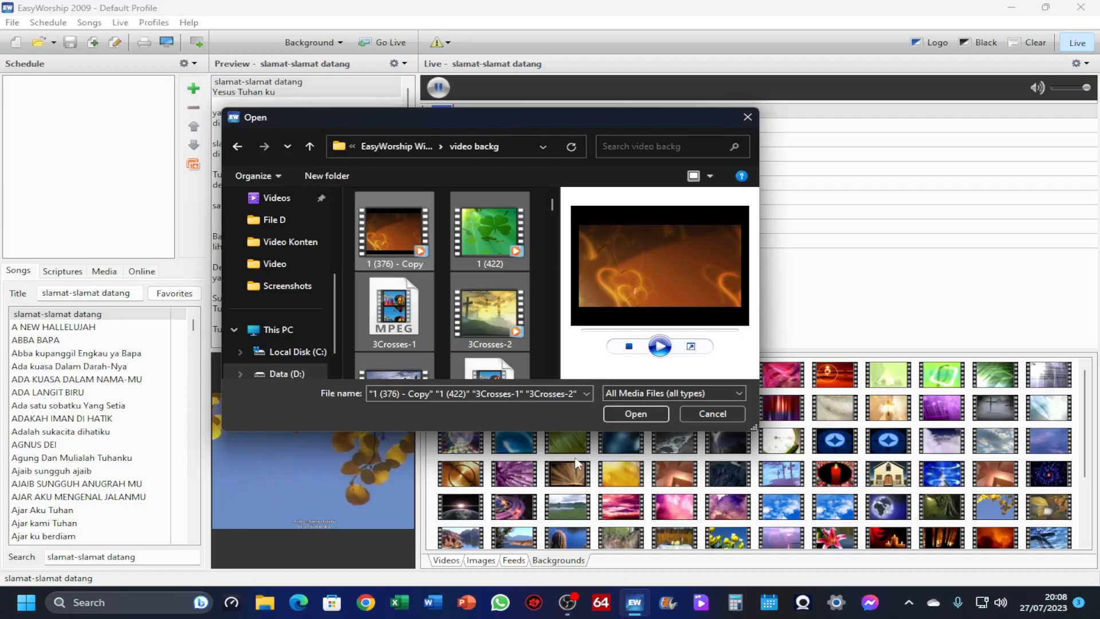
{"action": "left_click", "coordinate": [630, 417]}
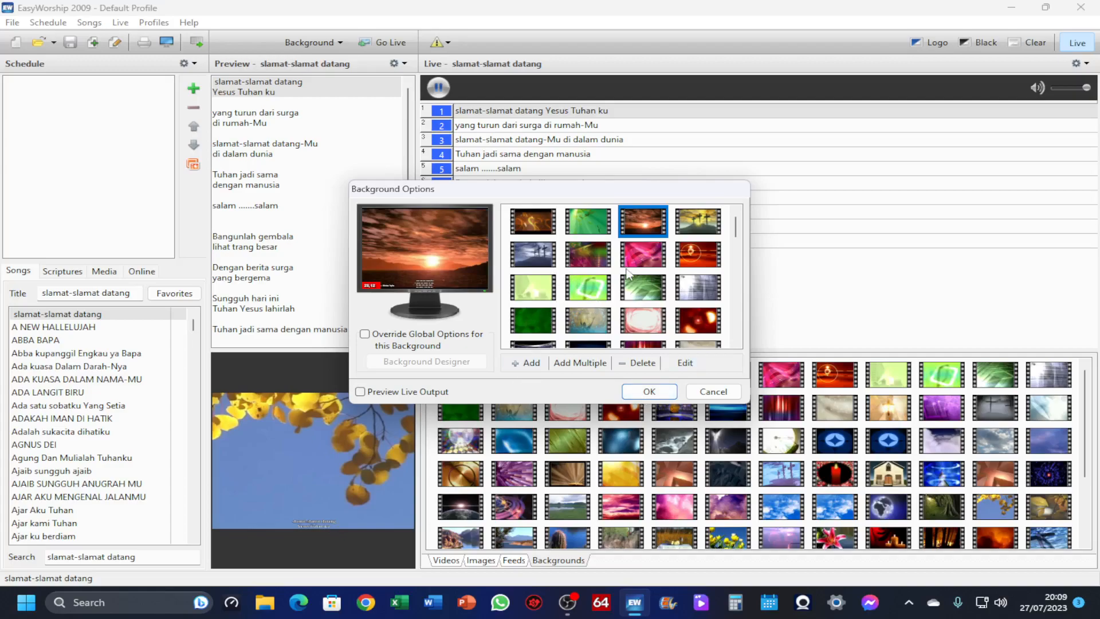
- Delete the duplicate dark blue four-point star video from the background collection and confirm its removal
{"action": "left_click", "coordinate": [601, 293]}
{"action": "scroll", "coordinate": [601, 293], "scroll_direction": "down", "scroll_amount": 4}
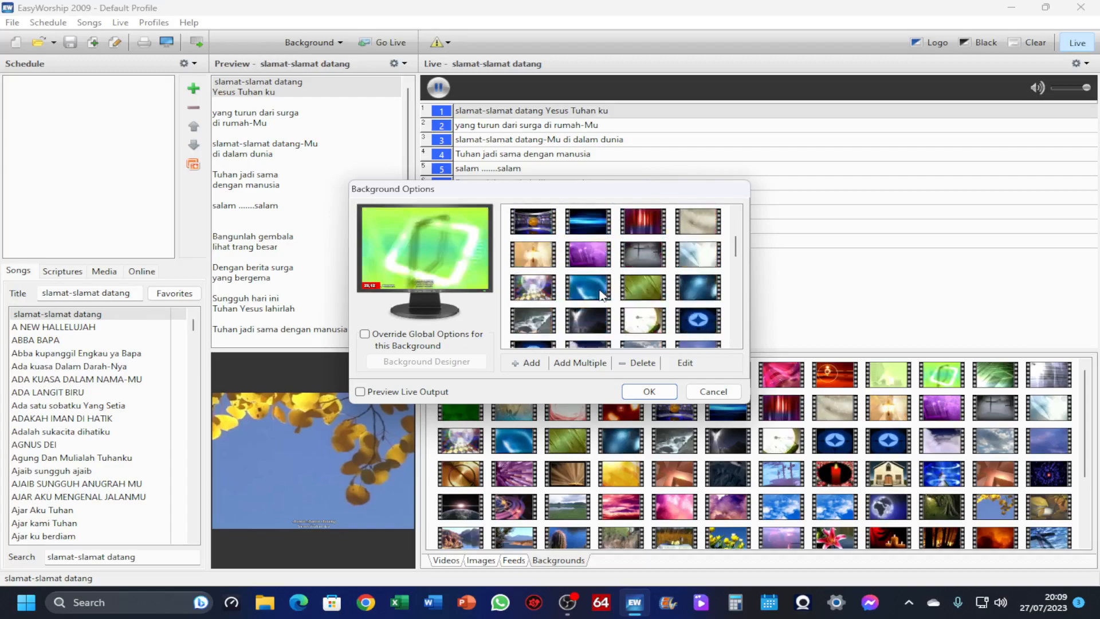
{"action": "scroll", "coordinate": [602, 290], "scroll_direction": "down", "scroll_amount": 1}
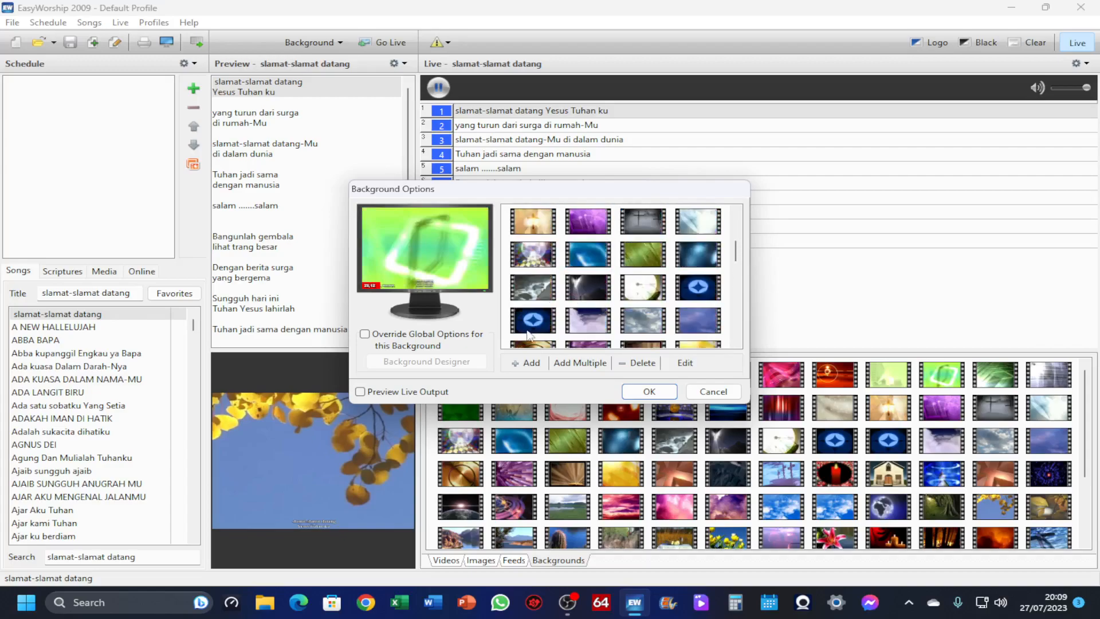
{"action": "left_click", "coordinate": [530, 328]}
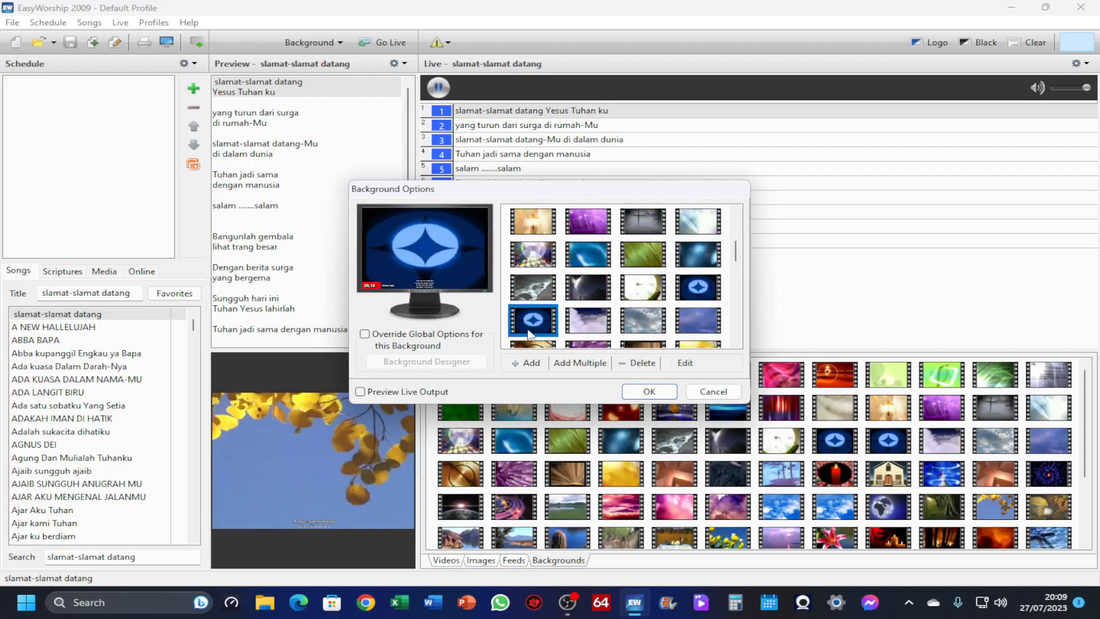
{"action": "left_click", "coordinate": [638, 364]}
{"action": "left_click", "coordinate": [530, 301]}
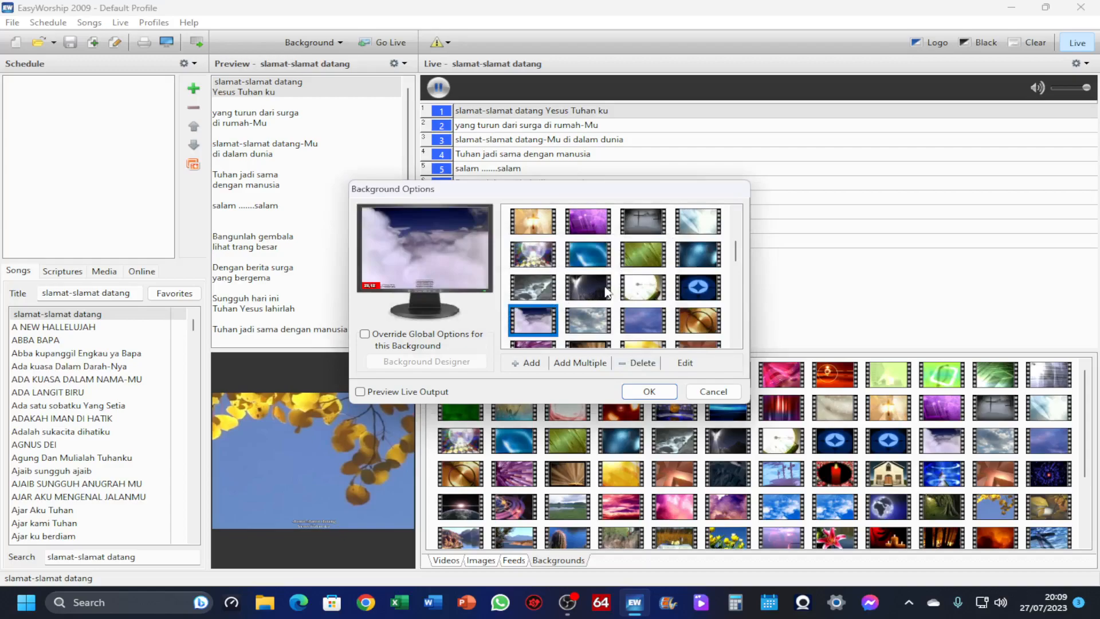
- Delete the duplicate blue sky with white clouds video from the background collection and confirm its removal
{"action": "scroll", "coordinate": [611, 296], "scroll_direction": "down", "scroll_amount": 3}
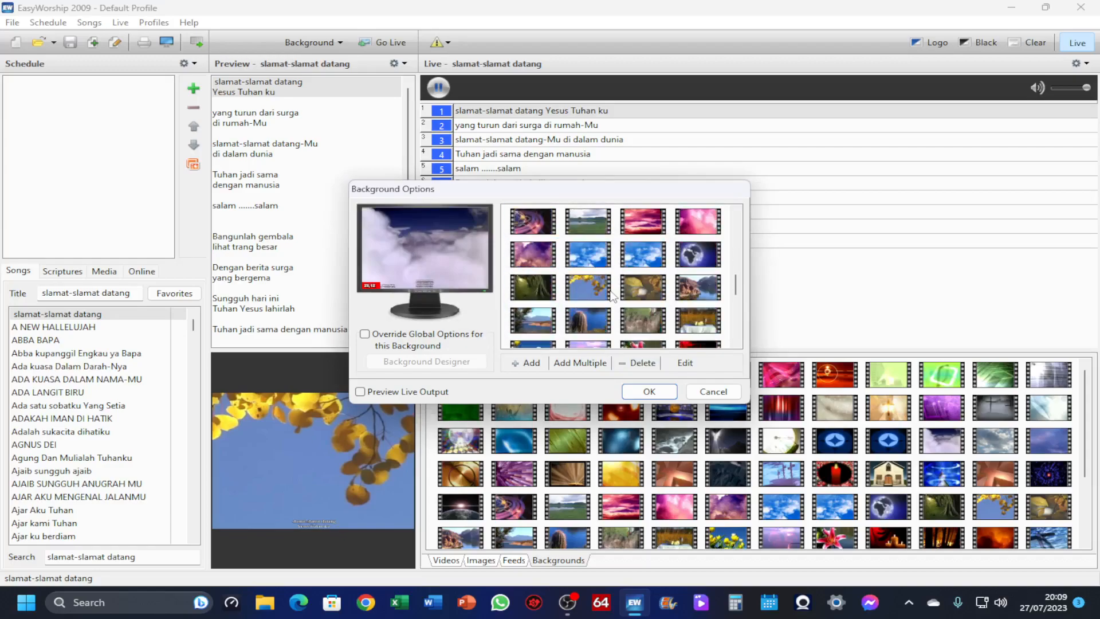
{"action": "left_click", "coordinate": [643, 330]}
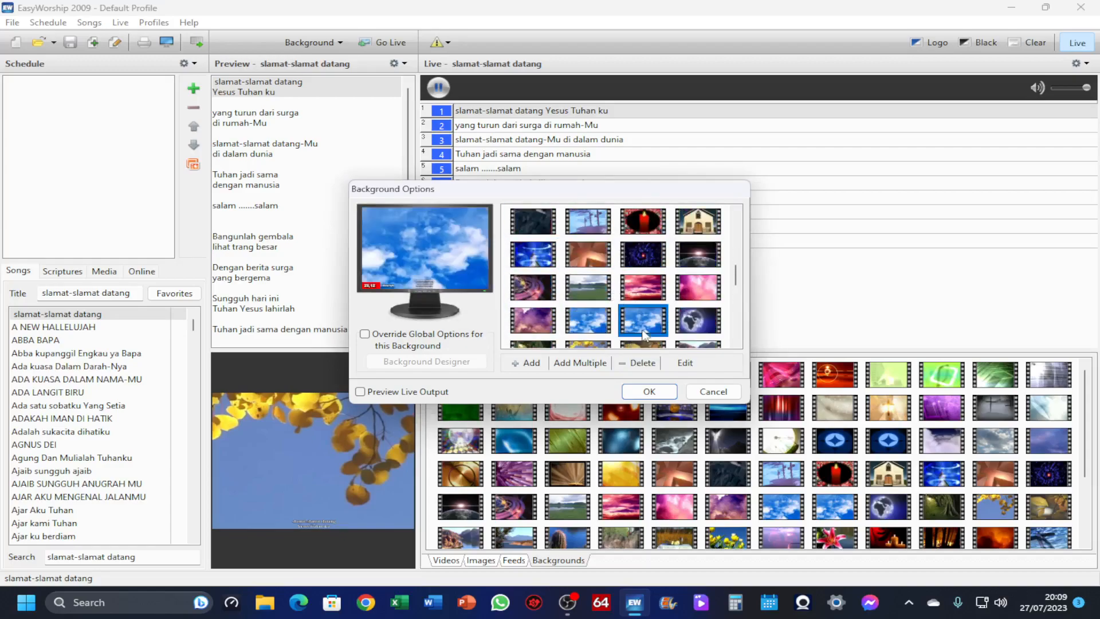
{"action": "left_click", "coordinate": [634, 363]}
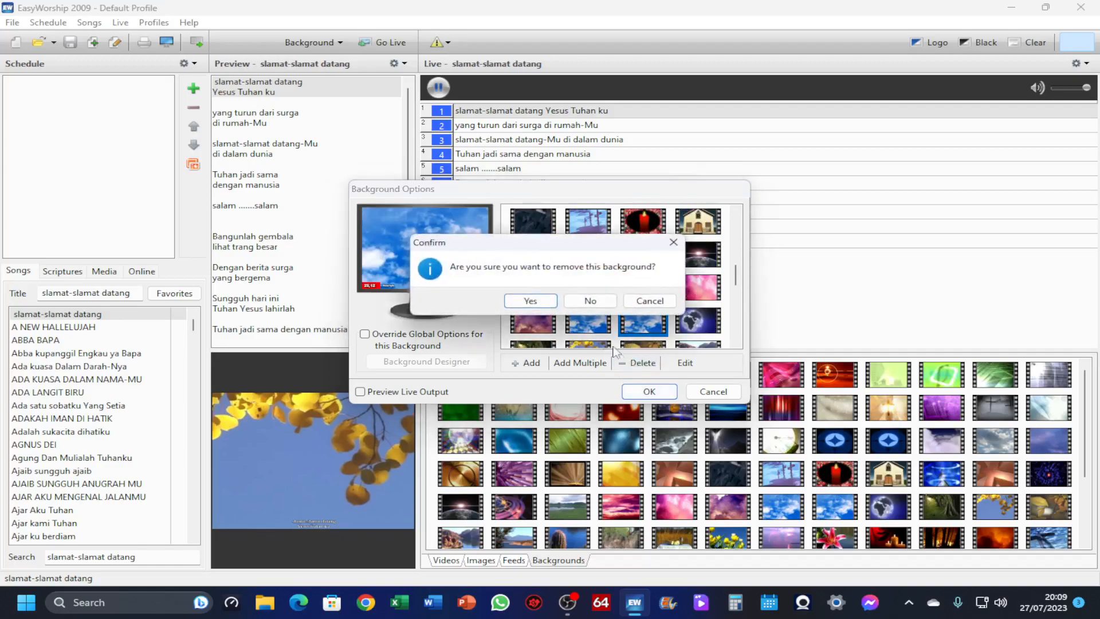
{"action": "left_click", "coordinate": [530, 300]}
- Check the rest of the background collection for duplicates and accept the Background Options changes
{"action": "scroll", "coordinate": [633, 302], "scroll_direction": "down", "scroll_amount": 5}
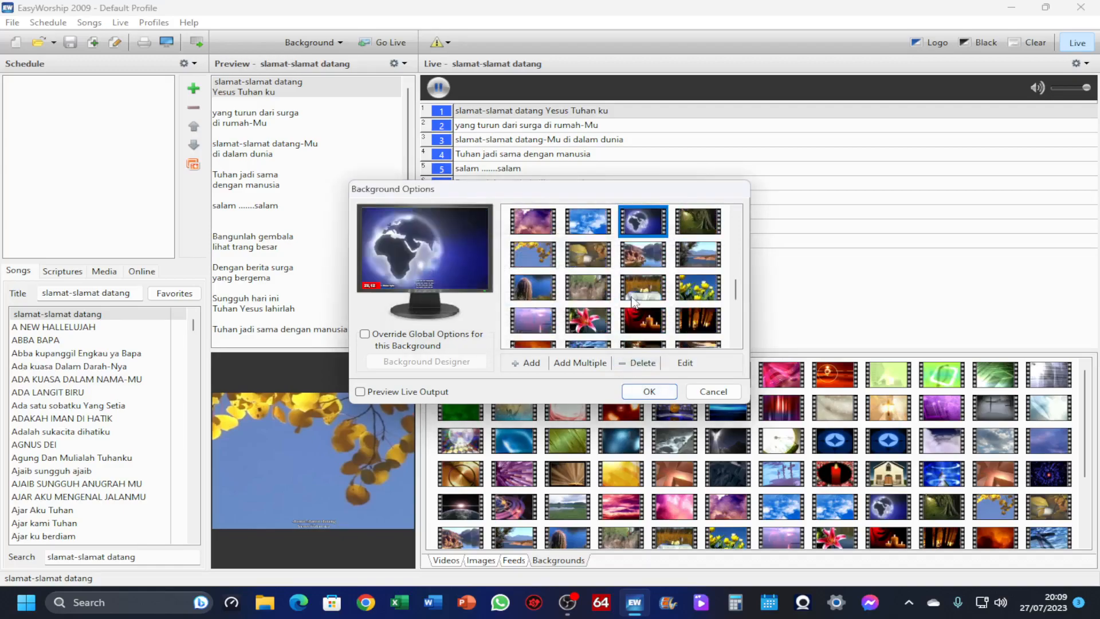
{"action": "scroll", "coordinate": [632, 301], "scroll_direction": "down", "scroll_amount": 1}
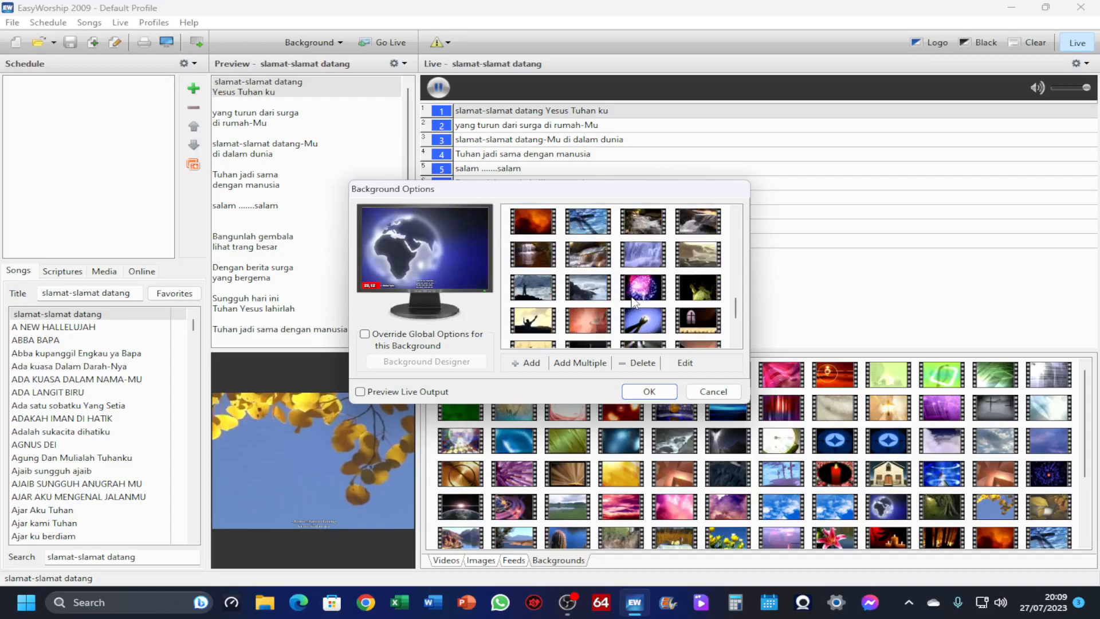
{"action": "scroll", "coordinate": [633, 302], "scroll_direction": "down", "scroll_amount": 2}
{"action": "scroll", "coordinate": [633, 302], "scroll_direction": "down", "scroll_amount": 1}
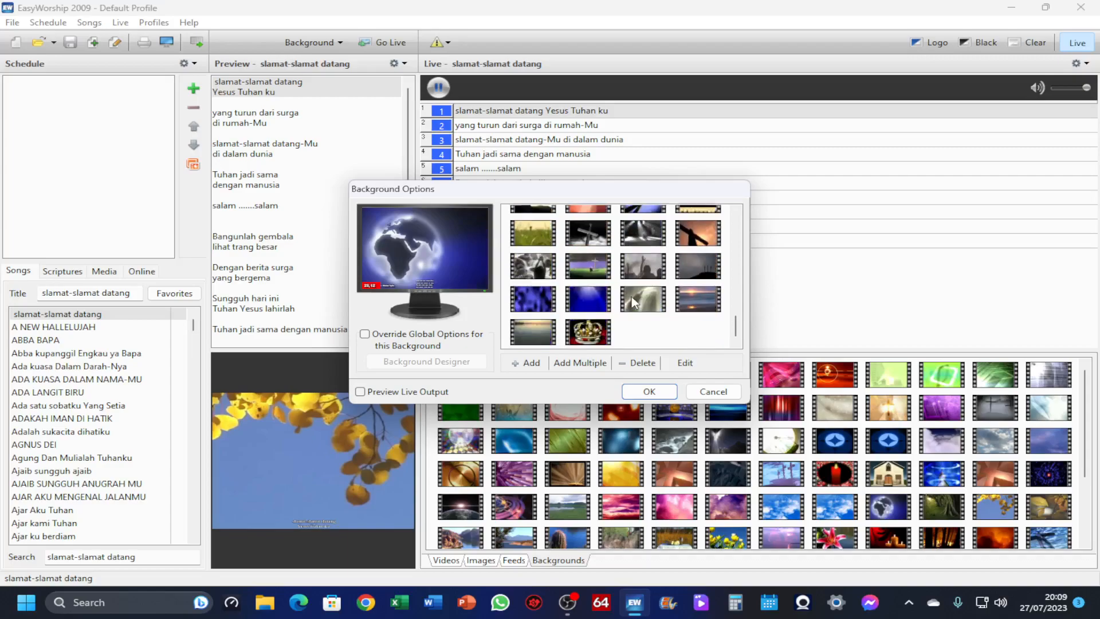
{"action": "scroll", "coordinate": [633, 302], "scroll_direction": "up", "scroll_amount": 5}
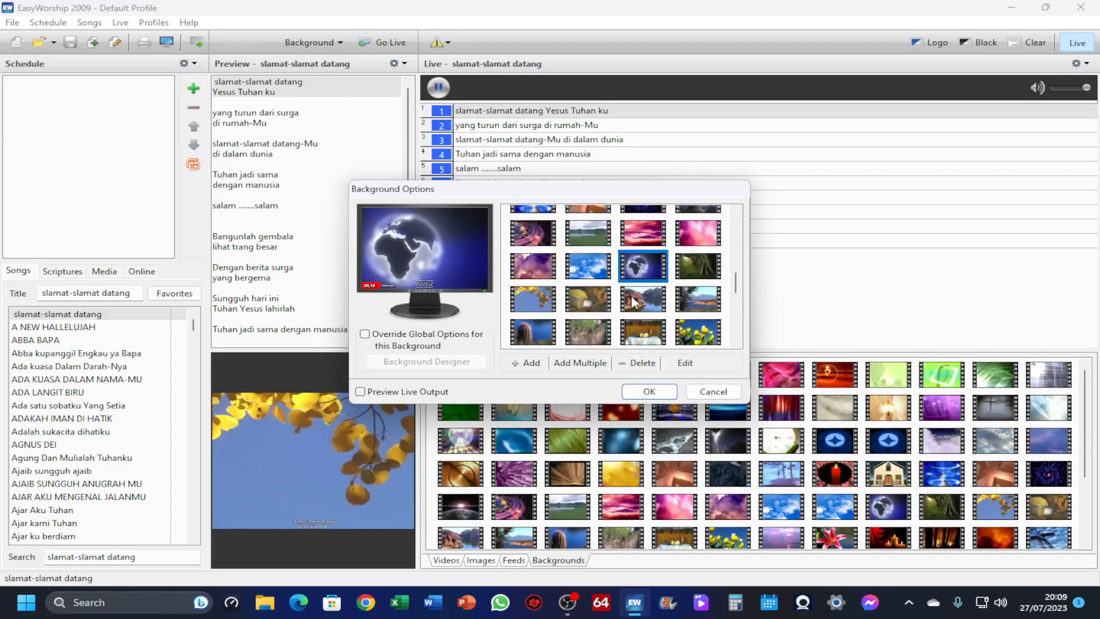
{"action": "scroll", "coordinate": [633, 302], "scroll_direction": "up", "scroll_amount": 5}
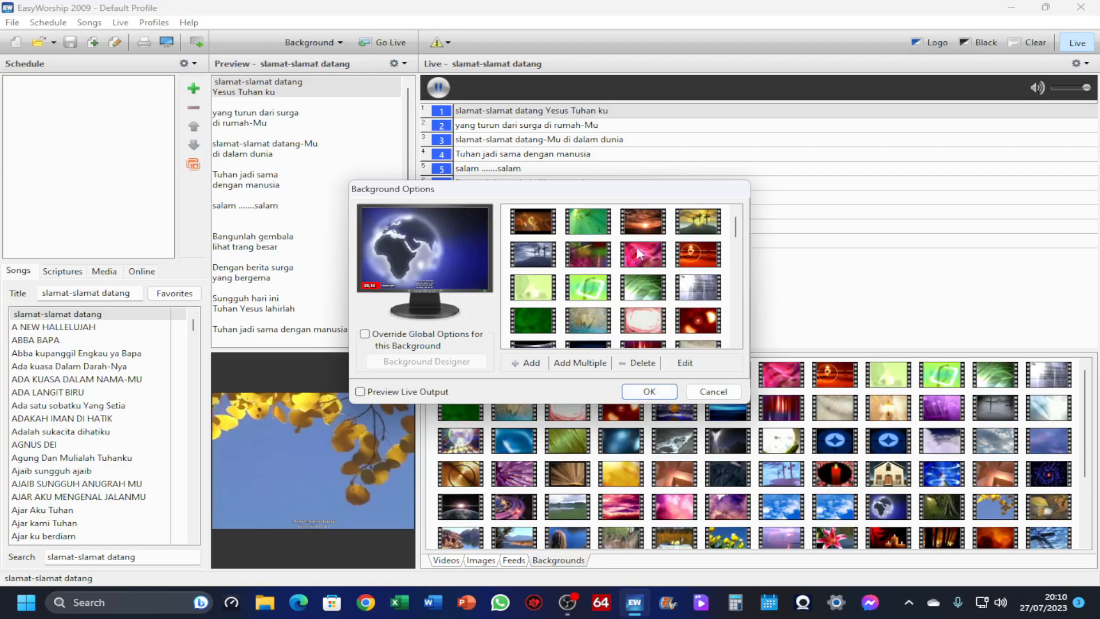
{"action": "left_click", "coordinate": [646, 390]}
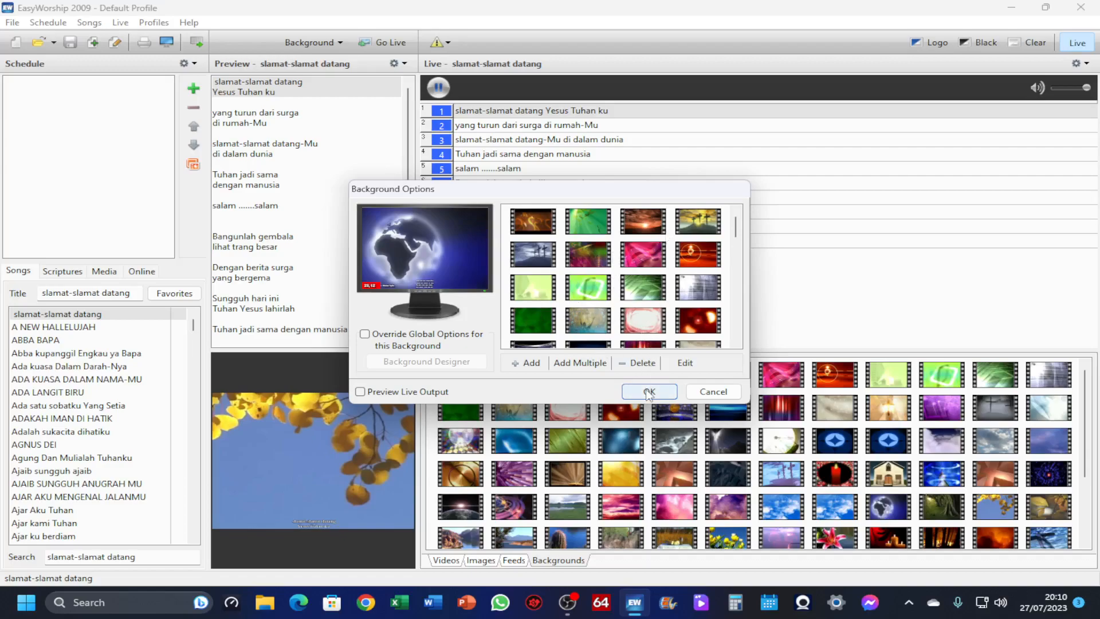
- Examine the updated backgrounds in the live area and in the Background list
{"action": "scroll", "coordinate": [749, 467], "scroll_direction": "down", "scroll_amount": 2}
{"action": "scroll", "coordinate": [748, 467], "scroll_direction": "down", "scroll_amount": 1}
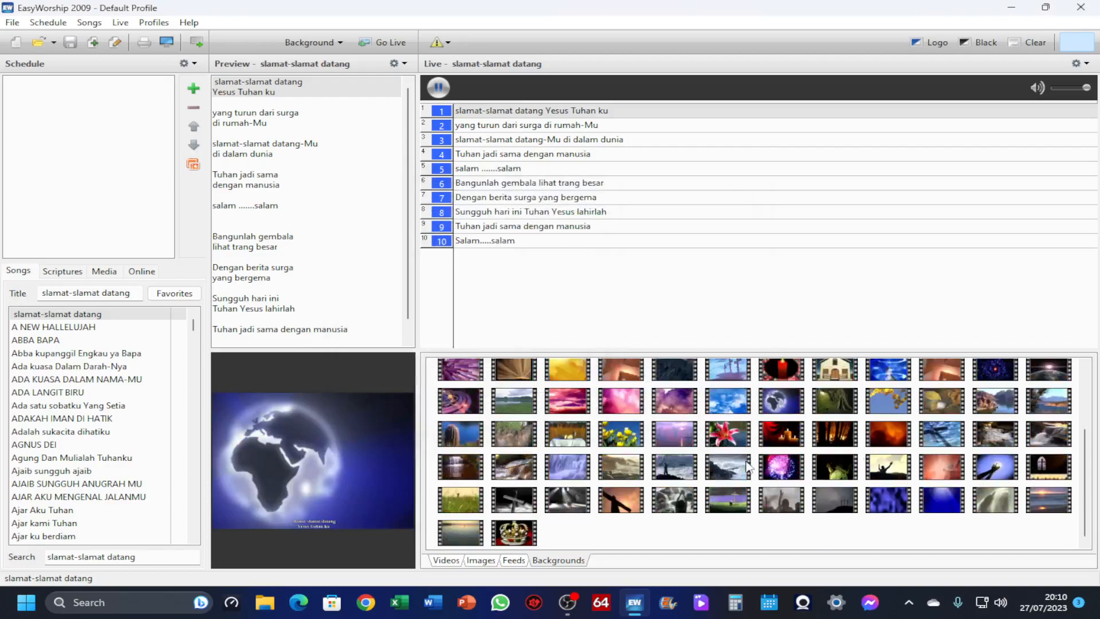
{"action": "left_click", "coordinate": [324, 46]}
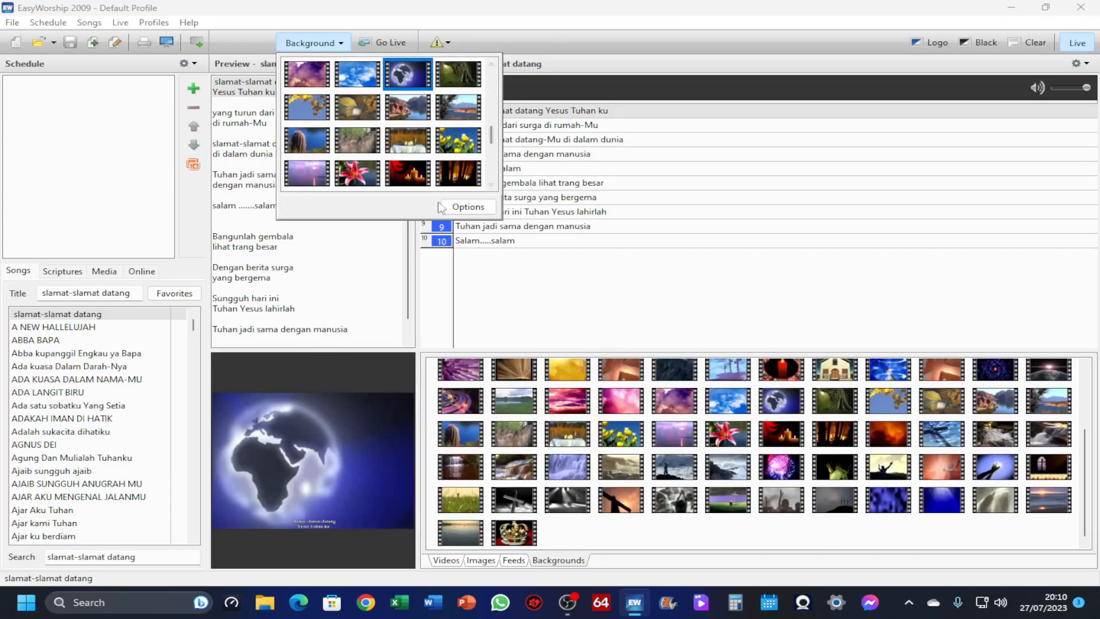
{"action": "left_click", "coordinate": [528, 312]}
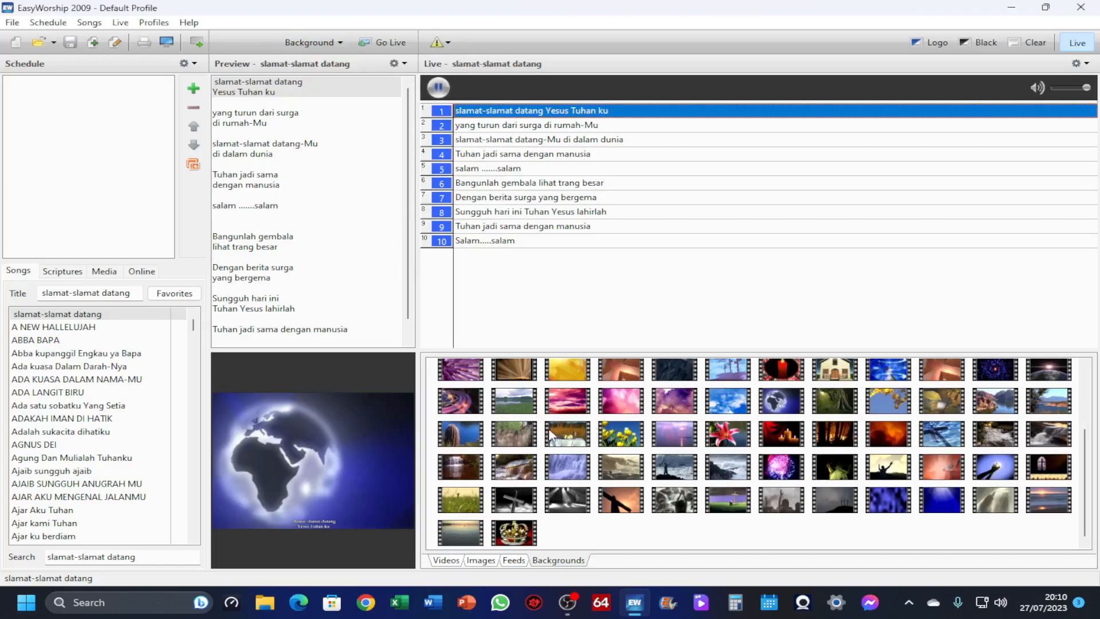
- Try the purple video as the live background, pausing and resuming playback while checking the live output
{"action": "left_click", "coordinate": [459, 373]}
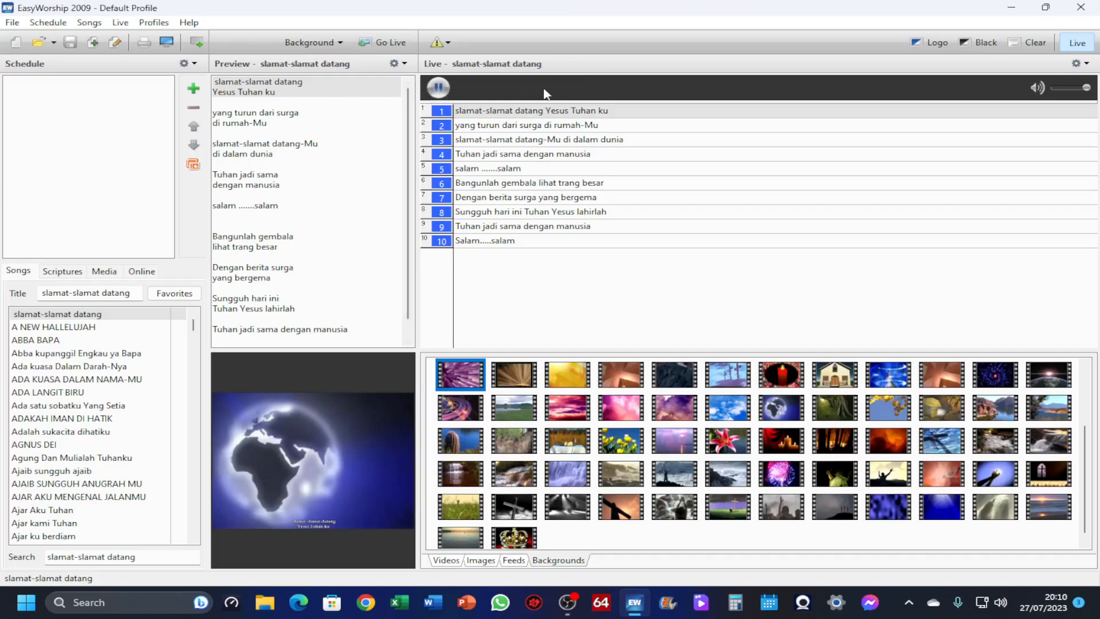
{"action": "left_click", "coordinate": [438, 89]}
{"action": "mouse_move", "coordinate": [634, 606]}
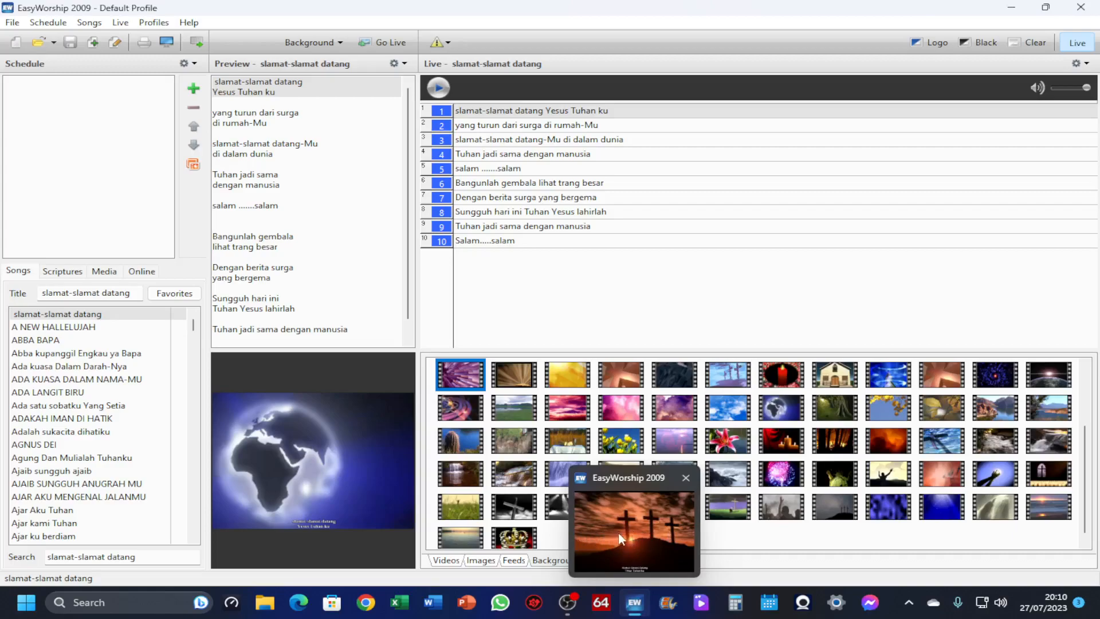
{"action": "left_click", "coordinate": [439, 87]}
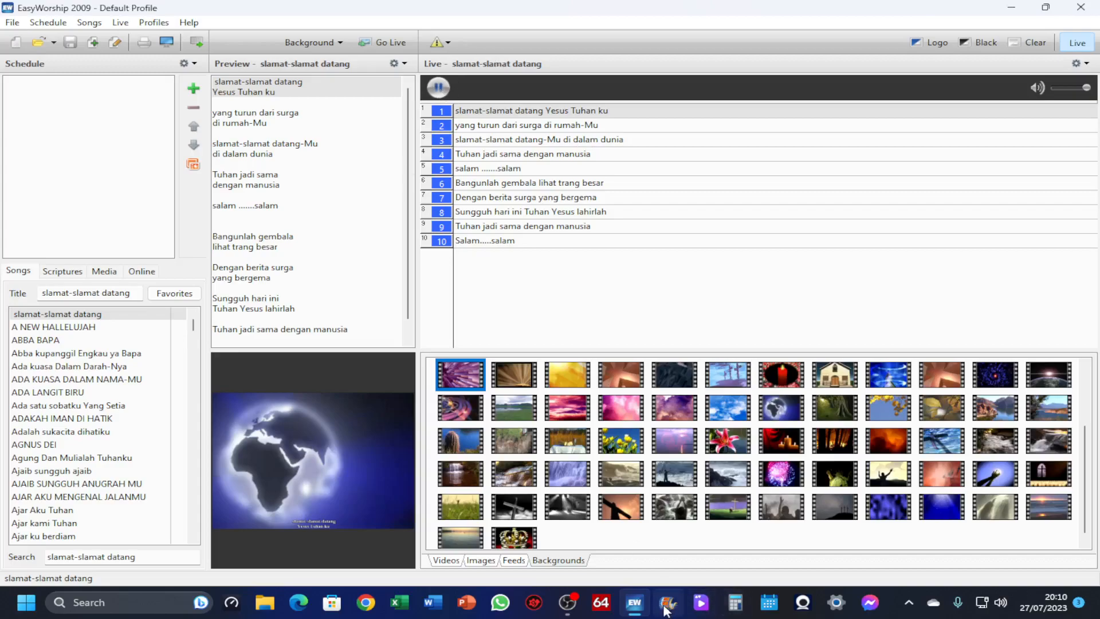
{"action": "mouse_move", "coordinate": [632, 604]}
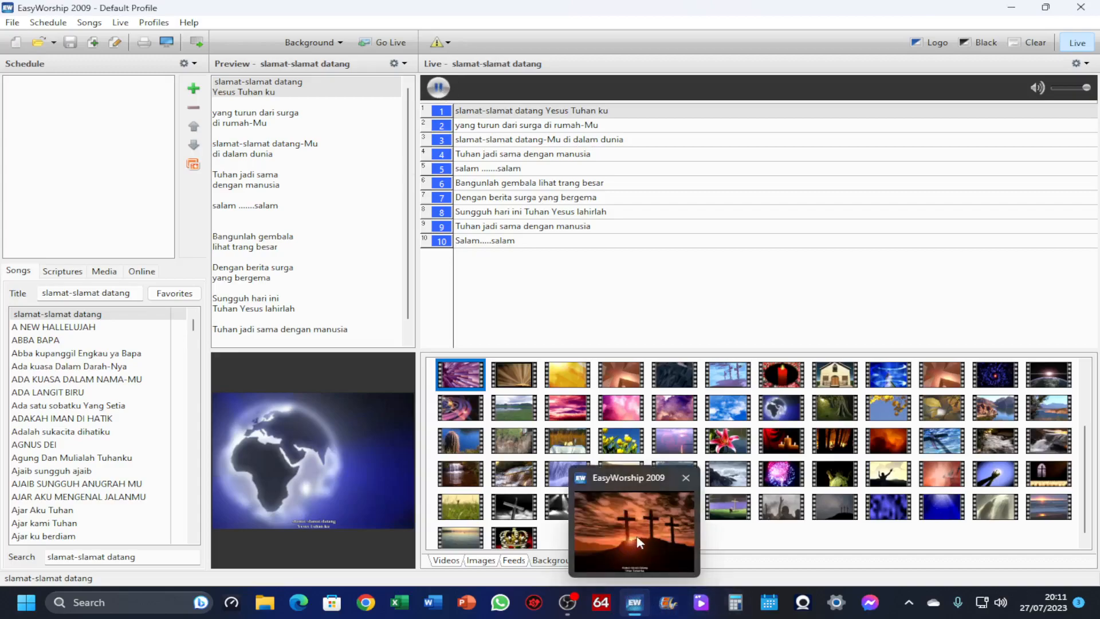
- Send the song live again while trying the brown cross, blue swirl, globe and orange hearts videos as the live background
{"action": "left_click", "coordinate": [637, 376]}
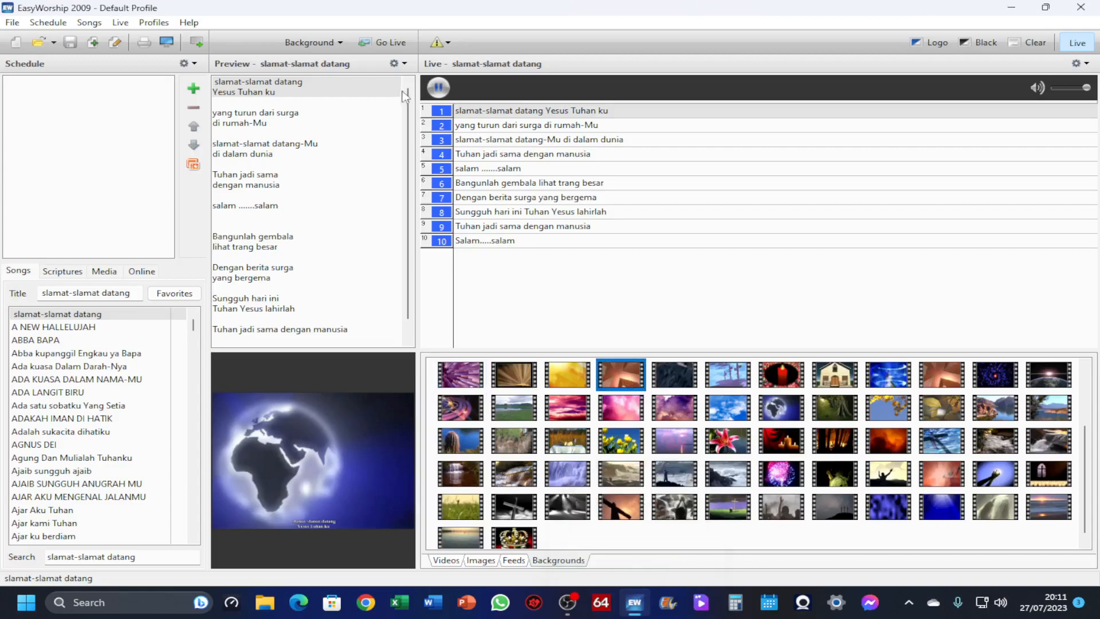
{"action": "left_click", "coordinate": [375, 44]}
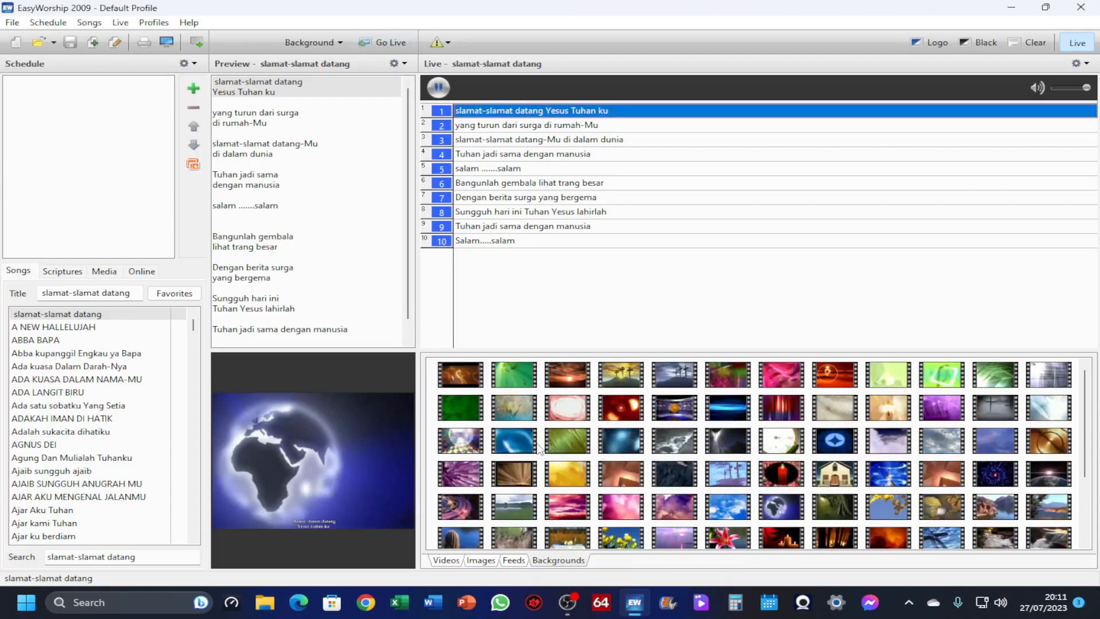
{"action": "left_click", "coordinate": [516, 444]}
{"action": "mouse_move", "coordinate": [639, 608]}
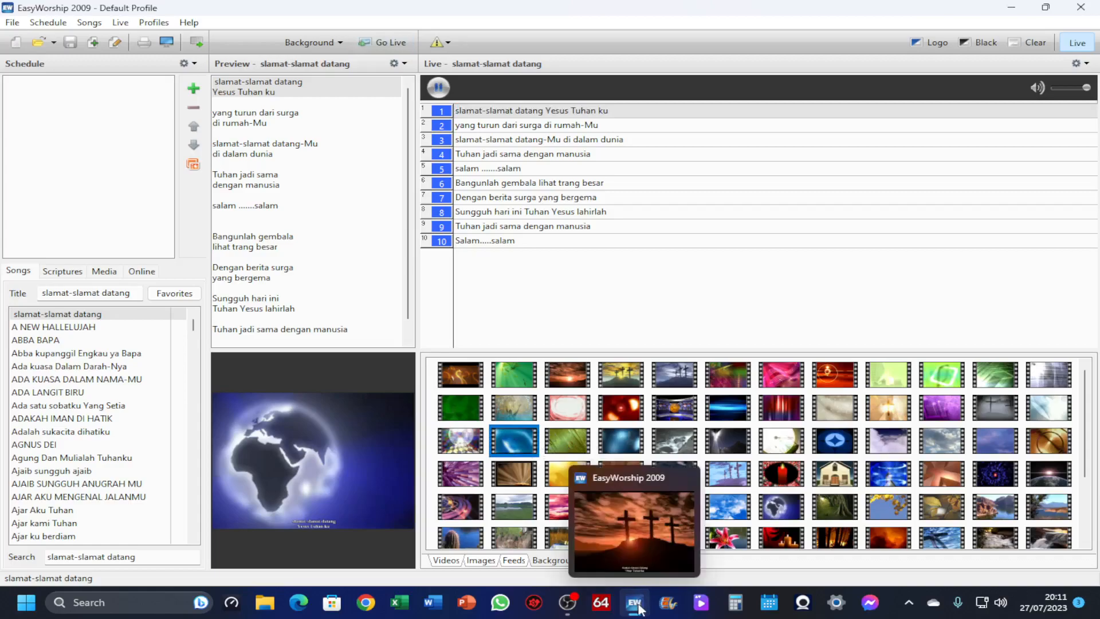
{"action": "left_click", "coordinate": [781, 506]}
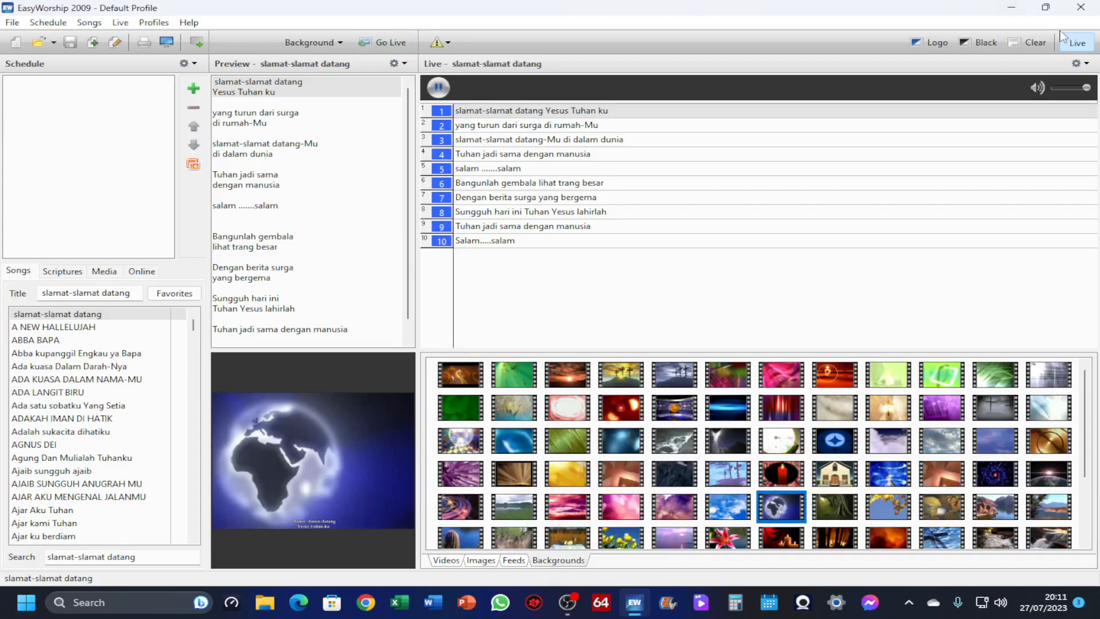
{"action": "left_click", "coordinate": [481, 374]}
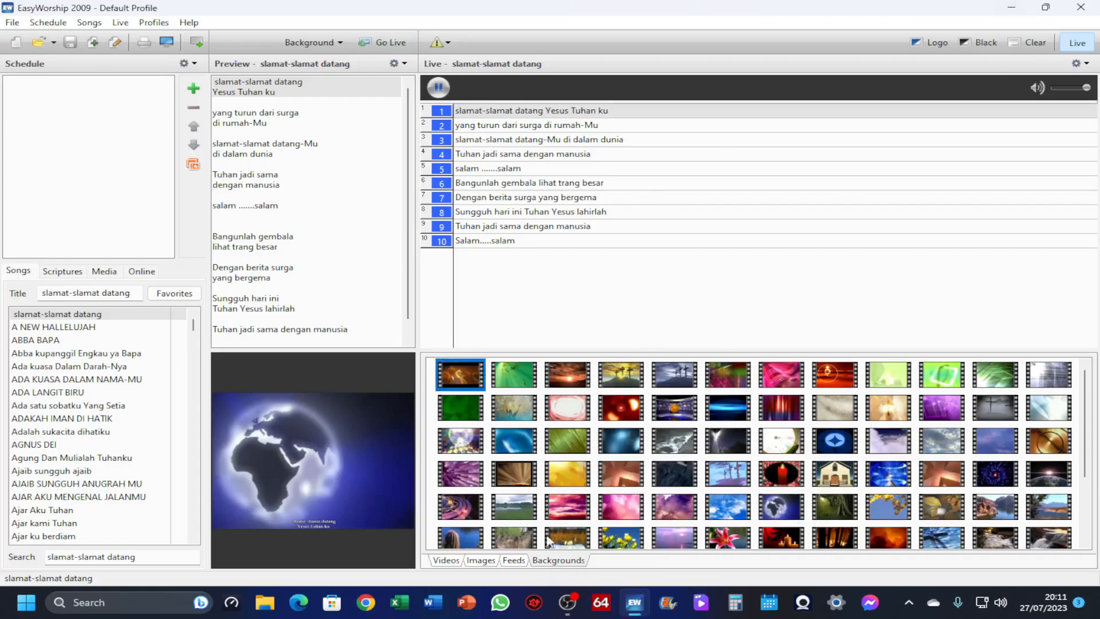
- Resend the song live, try the orange hearts video as its background and check the live output
{"action": "left_click", "coordinate": [382, 42]}
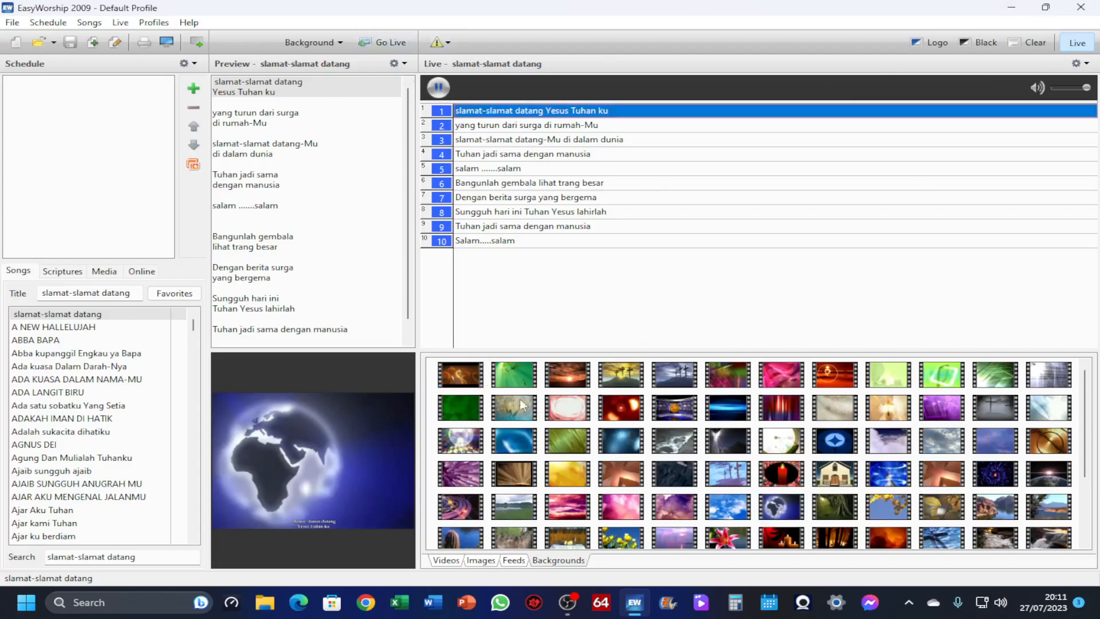
{"action": "left_click", "coordinate": [459, 374]}
{"action": "mouse_move", "coordinate": [635, 604]}
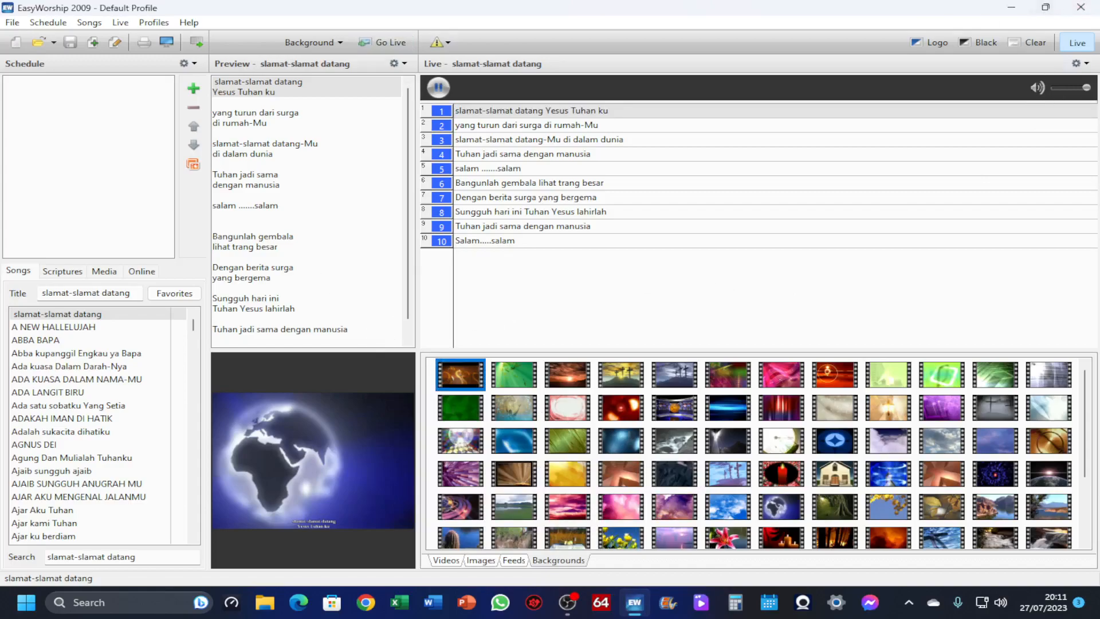
- Close and relaunch EasyWorship 2009, and choose the orange hearts video from the live area's backgrounds
{"action": "left_click", "coordinate": [1080, 7]}
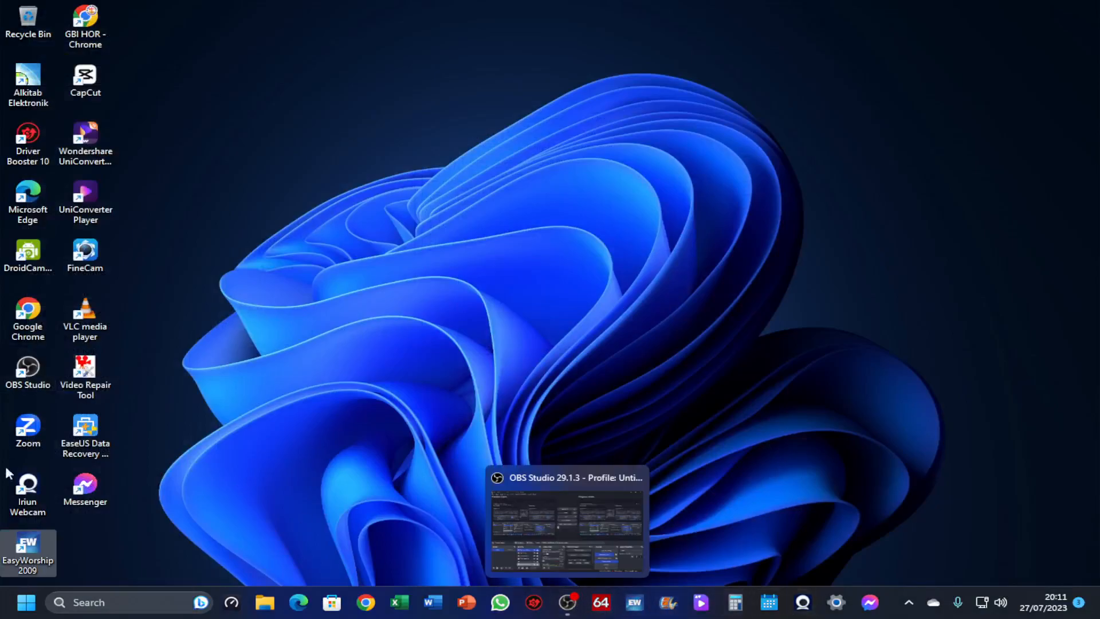
{"action": "double_click", "coordinate": [28, 551]}
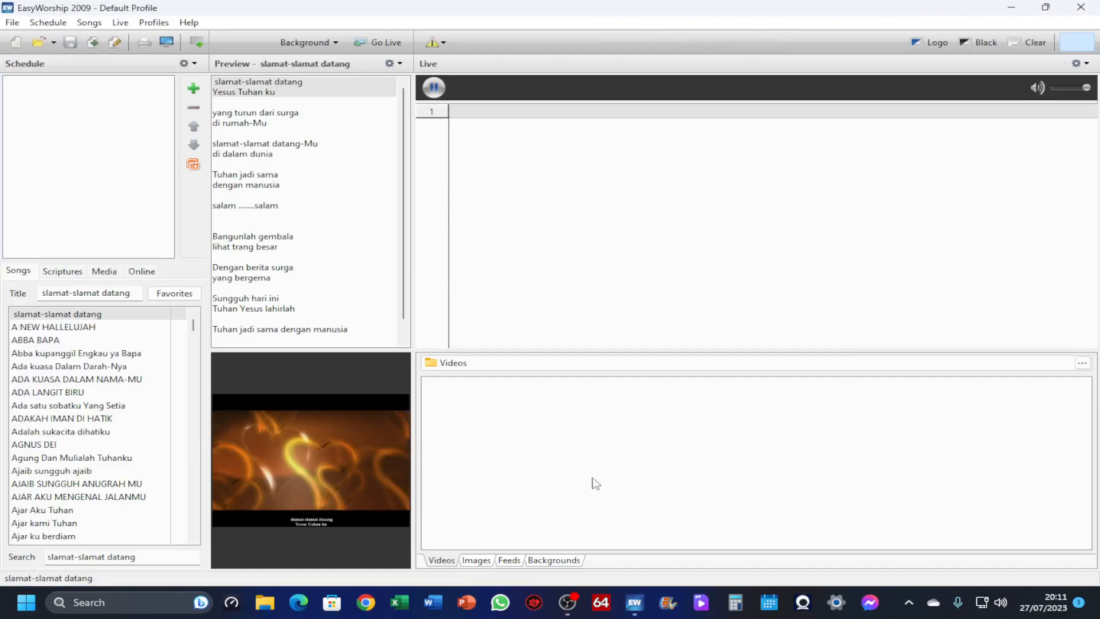
{"action": "left_click", "coordinate": [553, 560]}
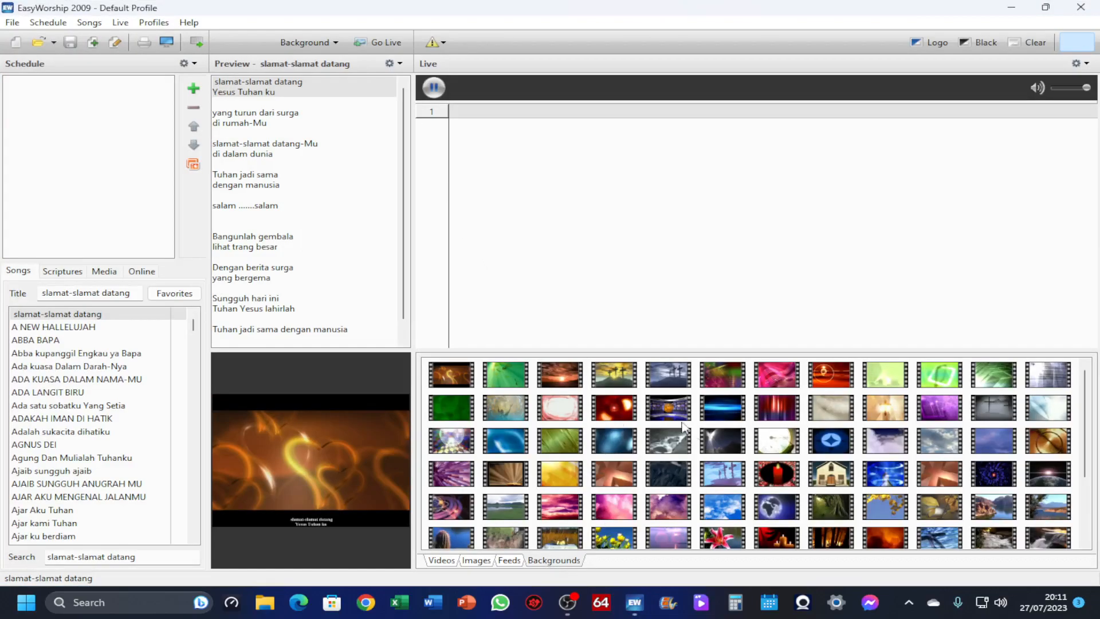
{"action": "left_click", "coordinate": [453, 374]}
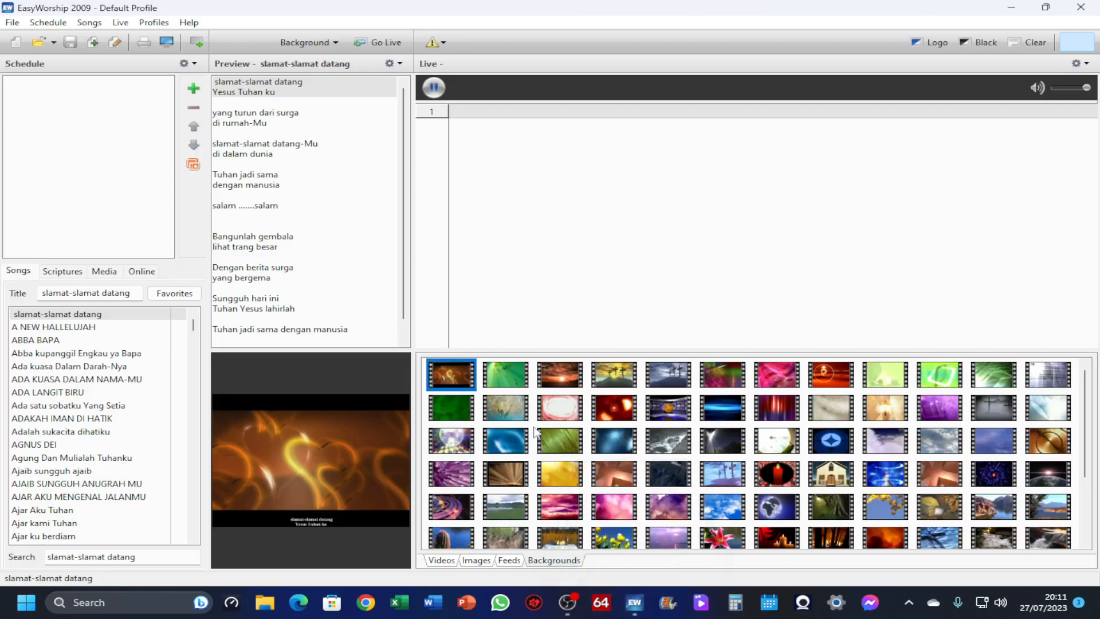
- Switch the live background to the globe video and the purple video, checking the live output each time, and close EasyWorship 2009
{"action": "left_click", "coordinate": [777, 507]}
{"action": "mouse_move", "coordinate": [635, 608]}
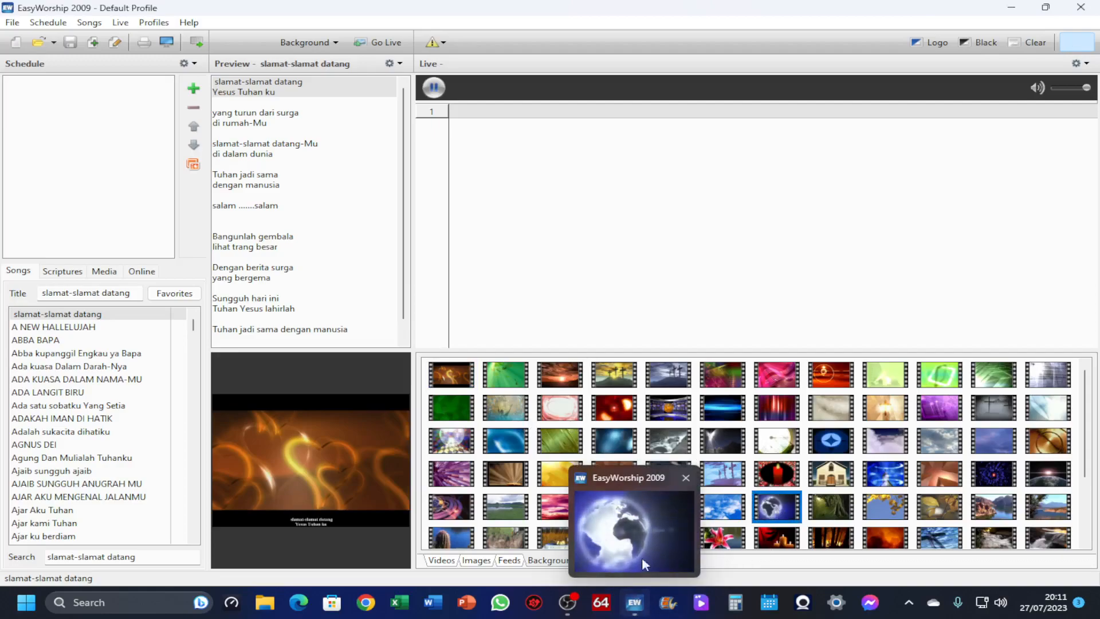
{"action": "left_click", "coordinate": [938, 418]}
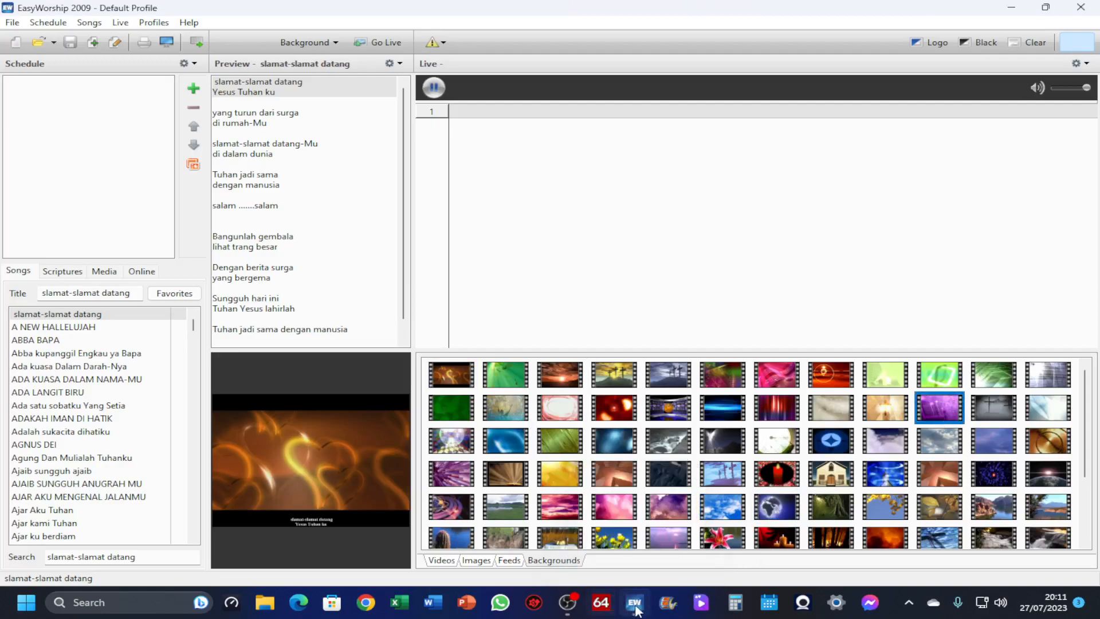
{"action": "mouse_move", "coordinate": [635, 608]}
{"action": "left_click", "coordinate": [1081, 7]}
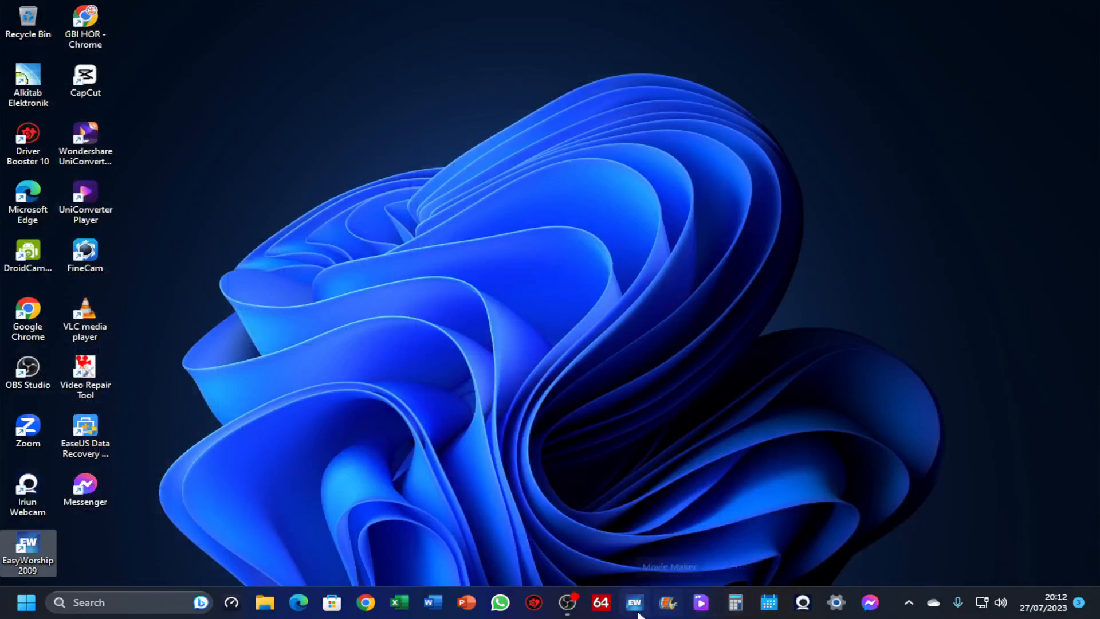
- Switch to OBS Studio, hide the Display Capture source so the DroidCam camera shows, and transition the scene to the program output
{"action": "left_click", "coordinate": [566, 604]}
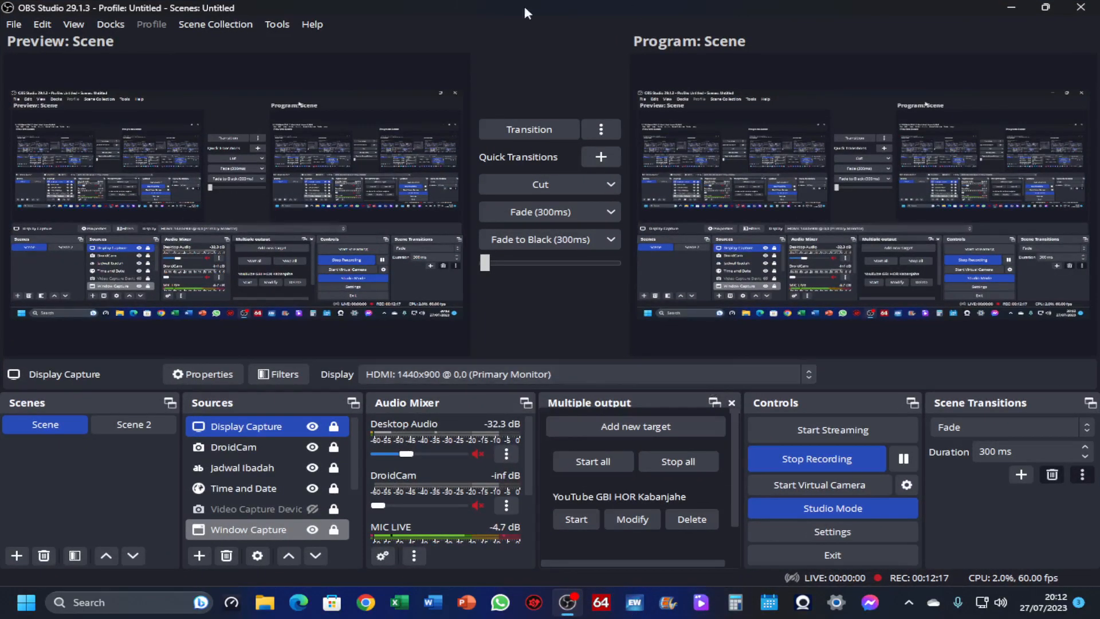
{"action": "left_click", "coordinate": [277, 446]}
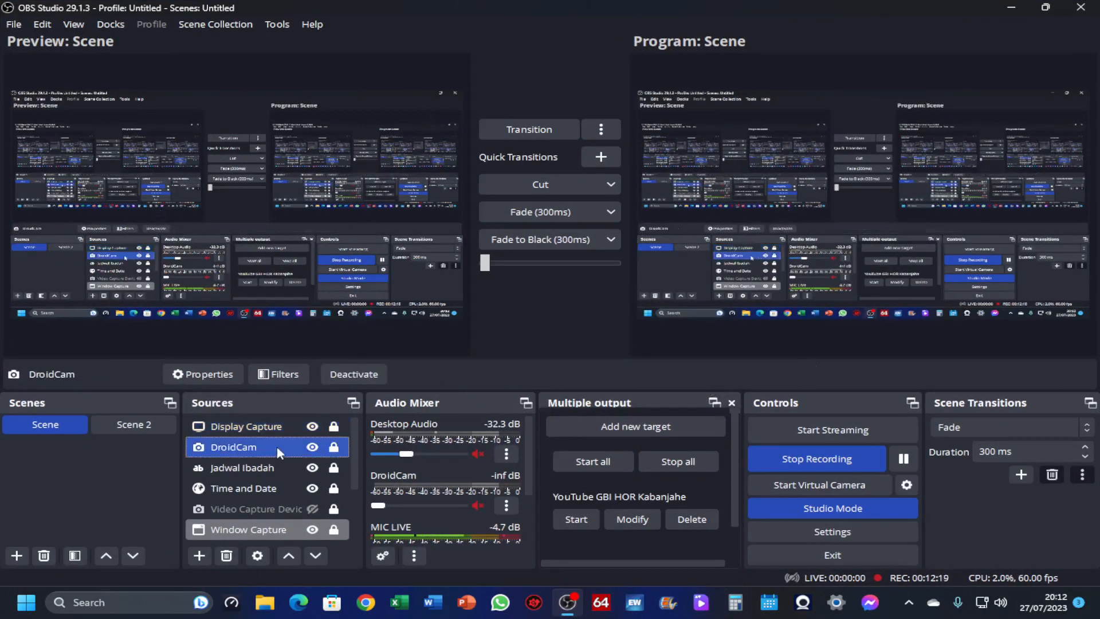
{"action": "left_click", "coordinate": [313, 425]}
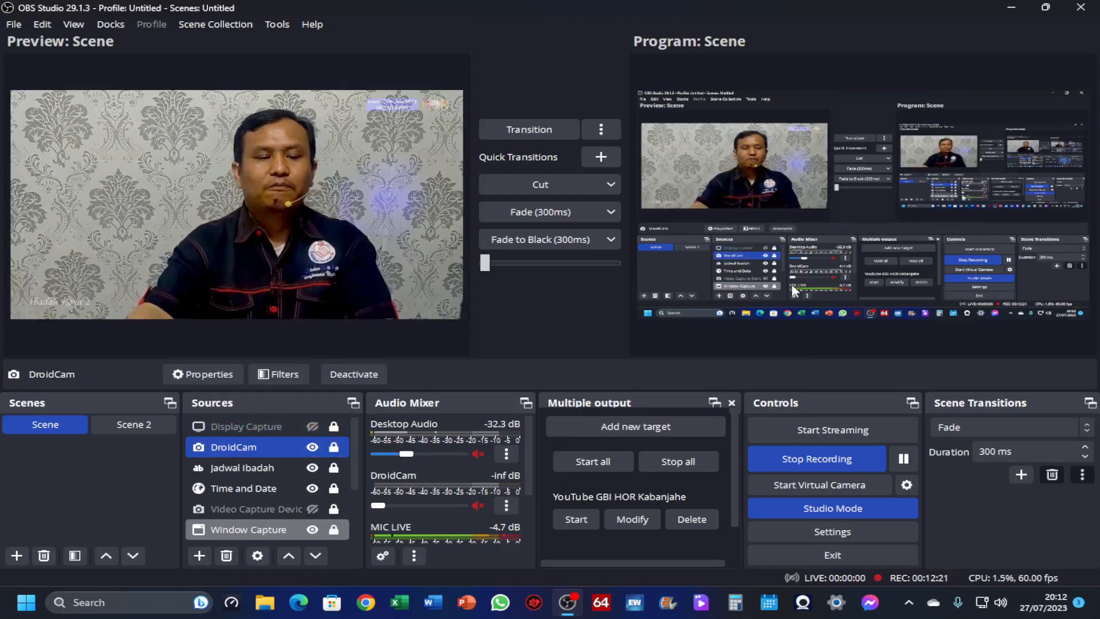
{"action": "left_click", "coordinate": [544, 133]}
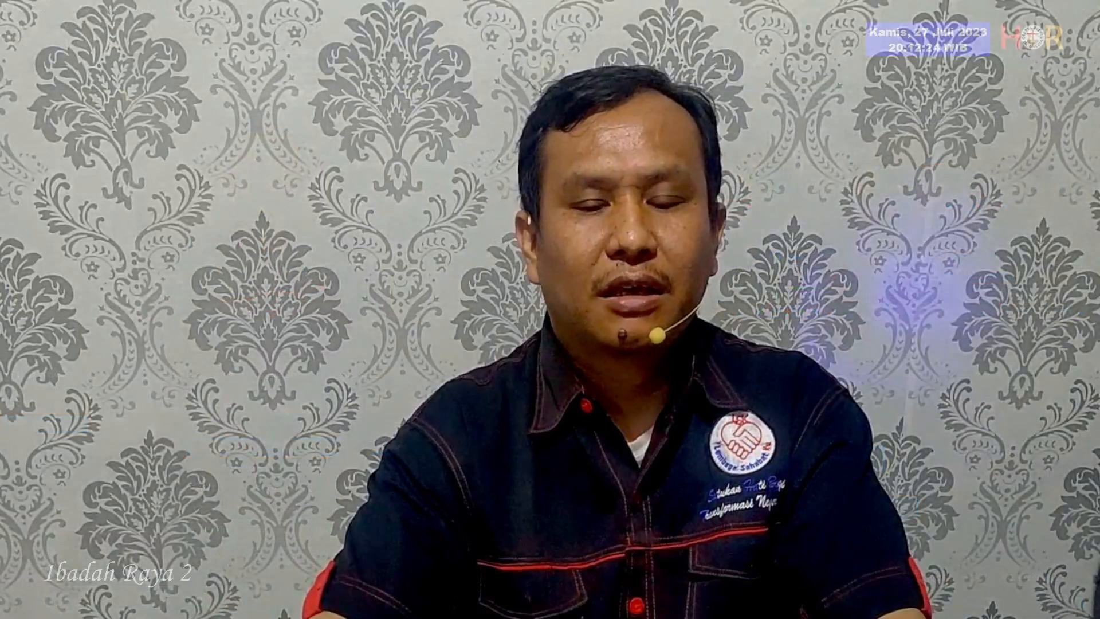